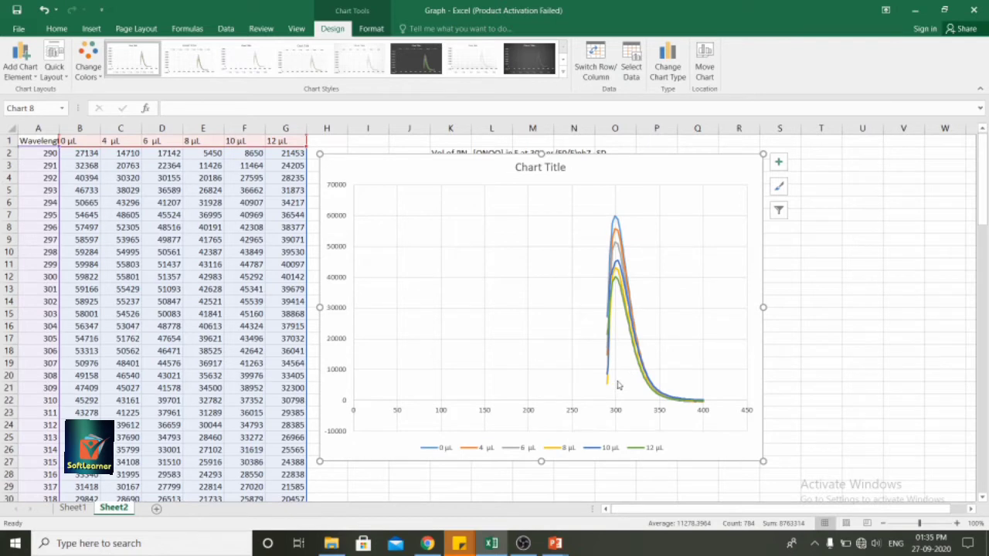
Set the chart's horizontal axis bounds to a minimum of 290 and a maximum of 390
right_click(485, 412)
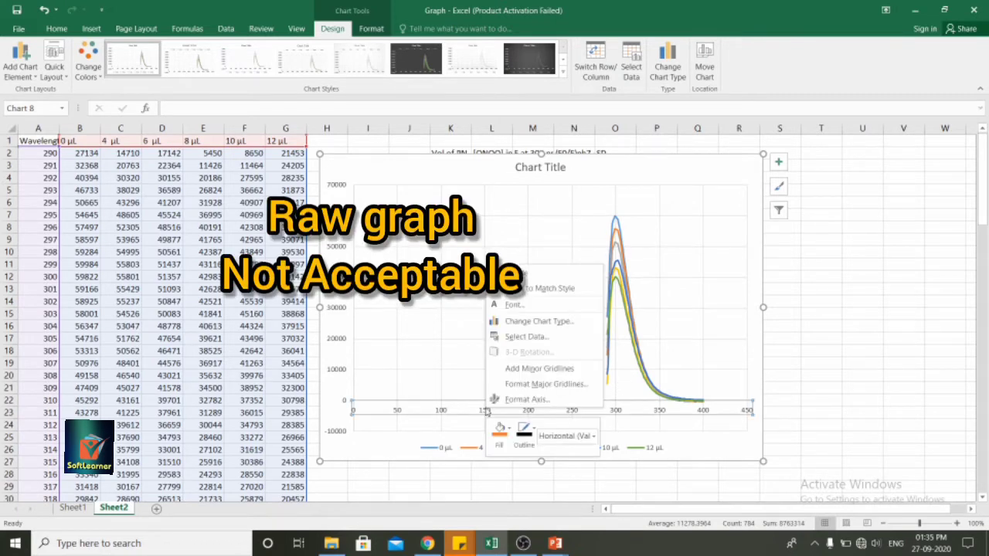
left_click(519, 401)
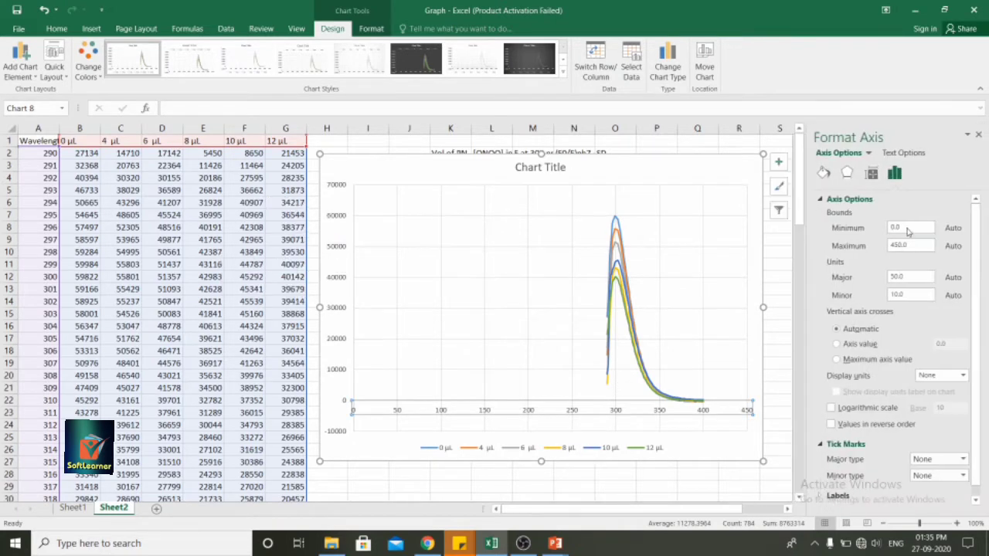
left_click(908, 230)
type("290")
left_click(921, 245)
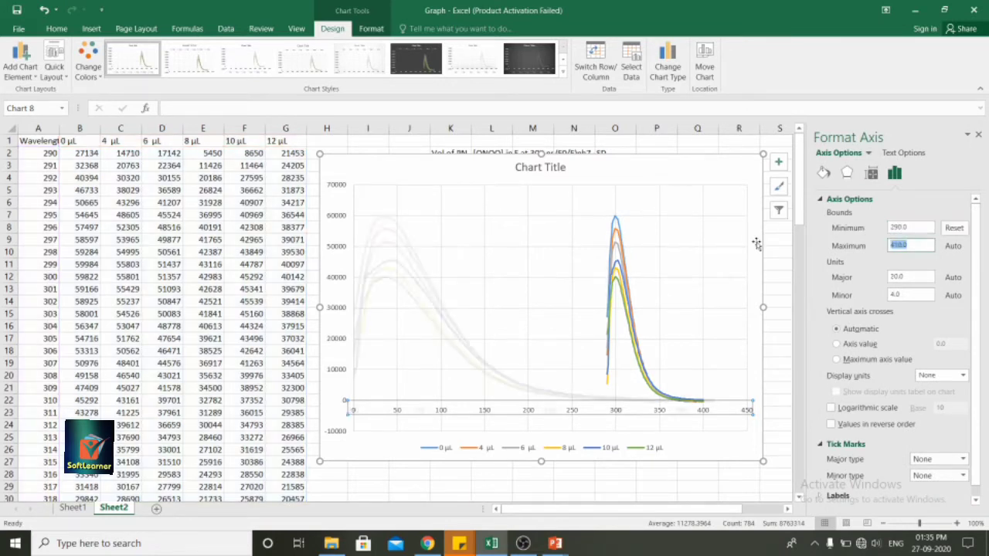
type("390")
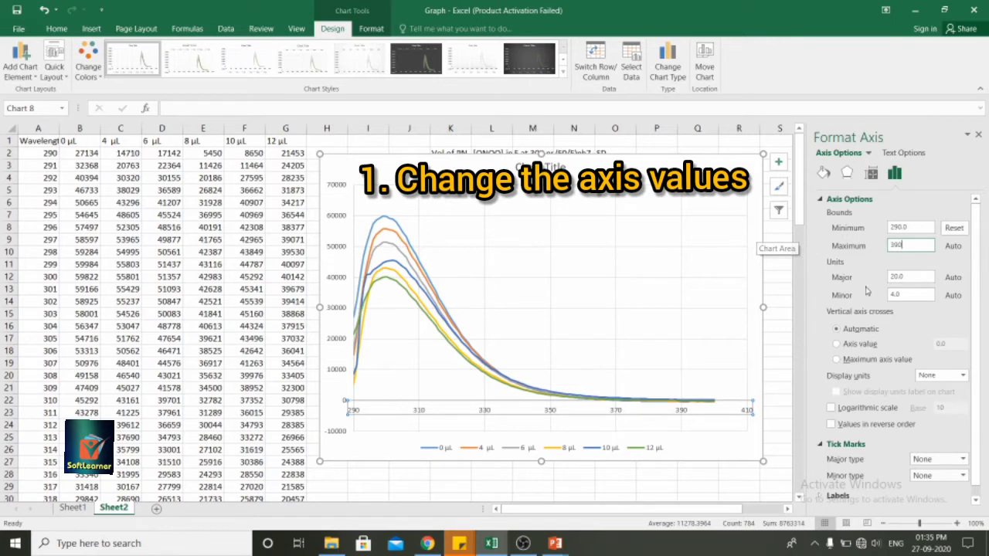
Set the minimum bound of the chart's vertical axis to 0
left_click(336, 374)
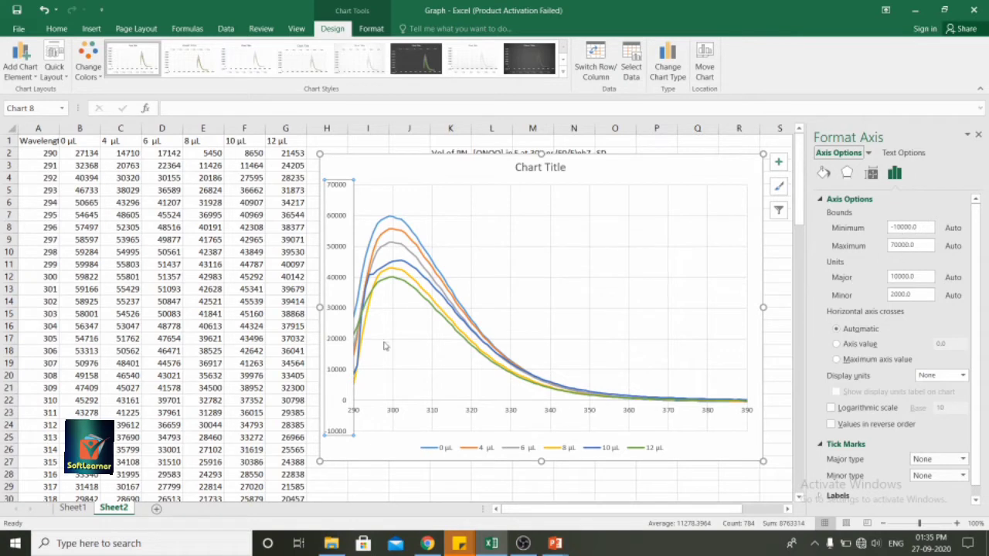
left_click(551, 300)
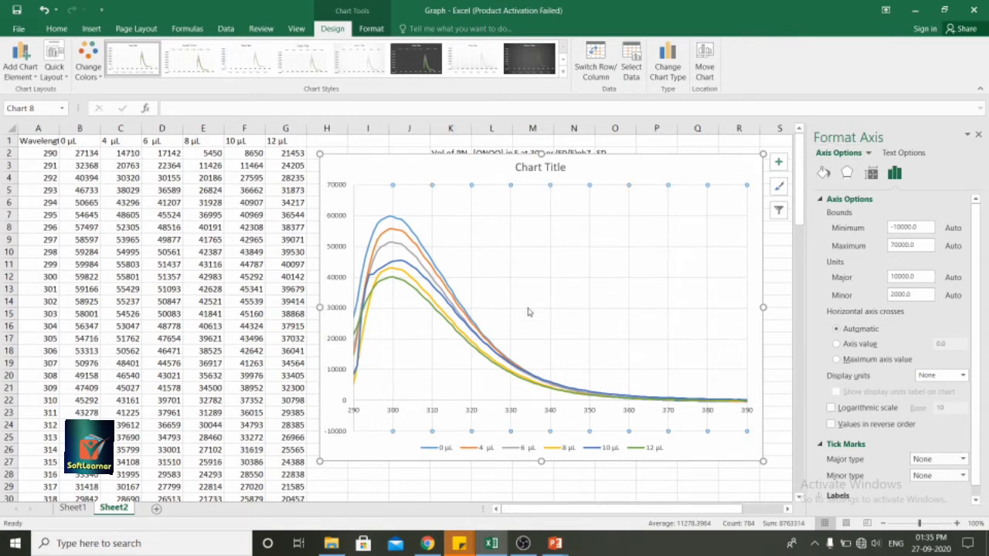
left_click(332, 312)
left_click(894, 173)
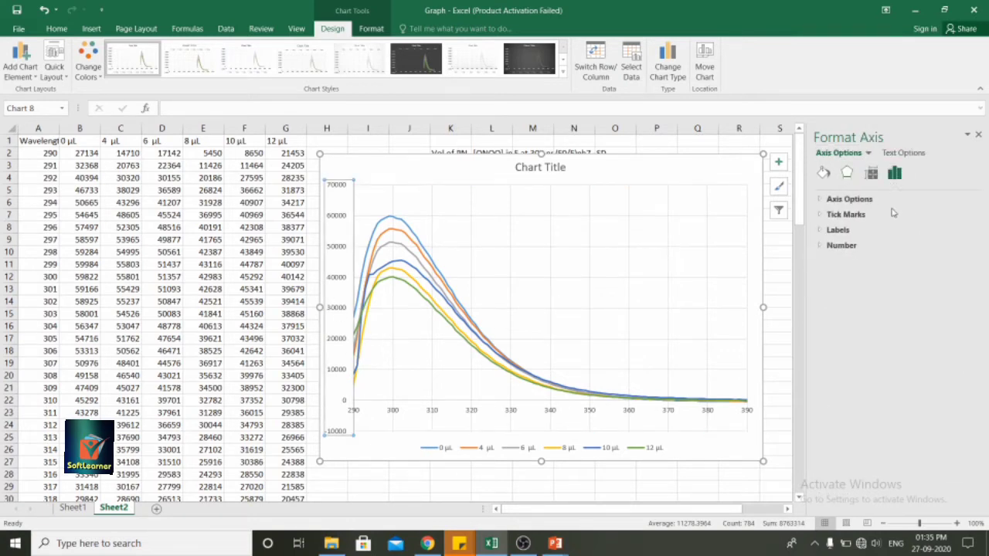
left_click(849, 199)
left_click_drag(922, 227, 804, 233)
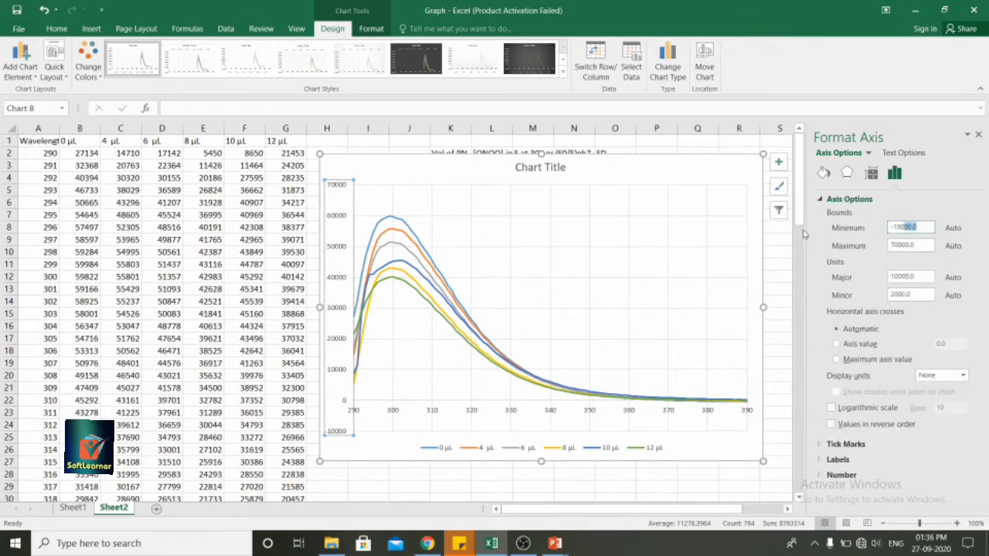
type("0")
left_click(390, 421)
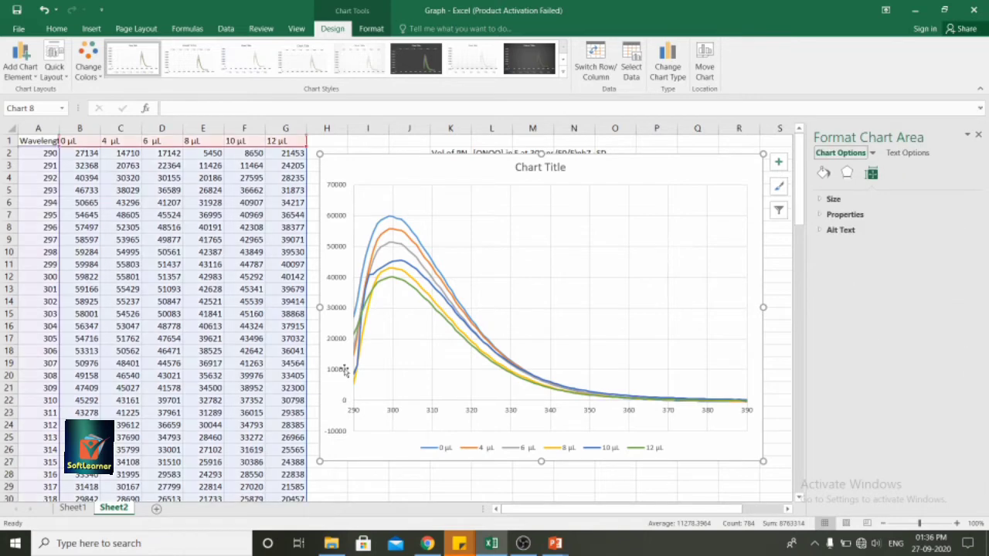
left_click(332, 393)
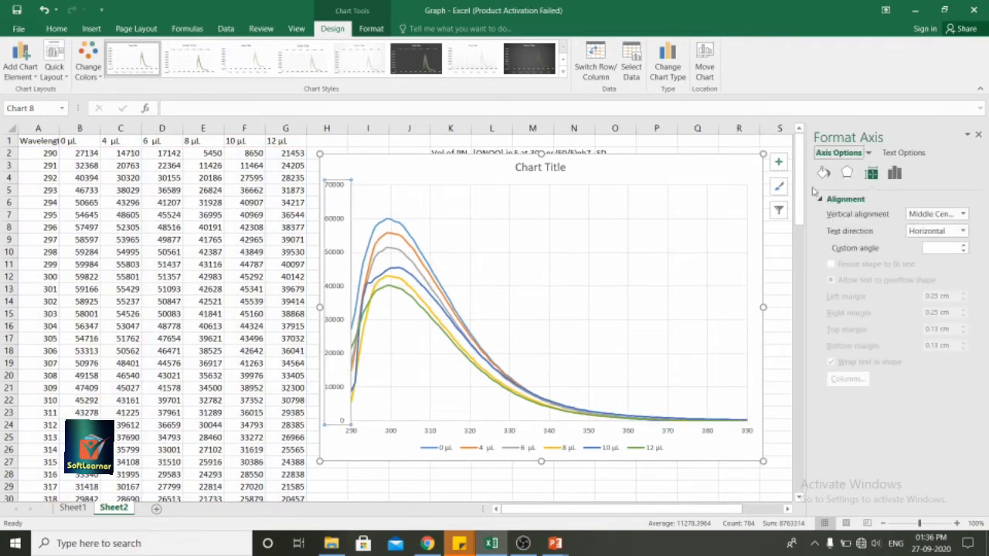
left_click(779, 240)
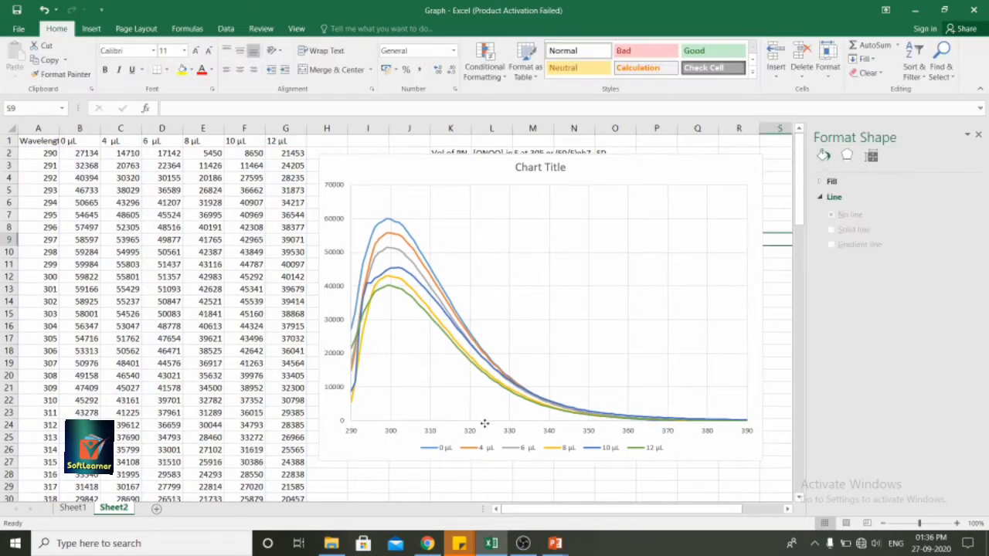
left_click(455, 482)
Format the horizontal axis line as solid black with a width of 2 pt
left_click(430, 432)
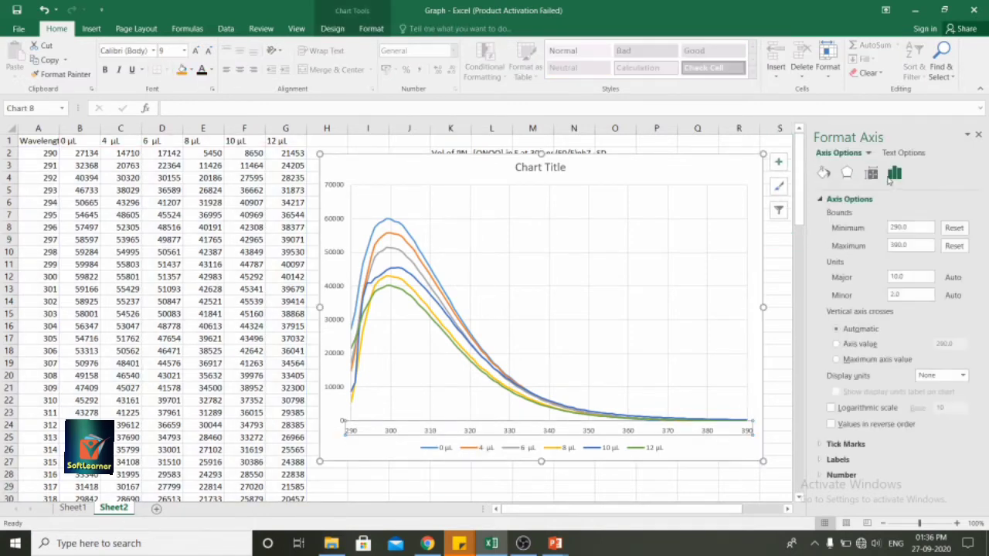
left_click(824, 173)
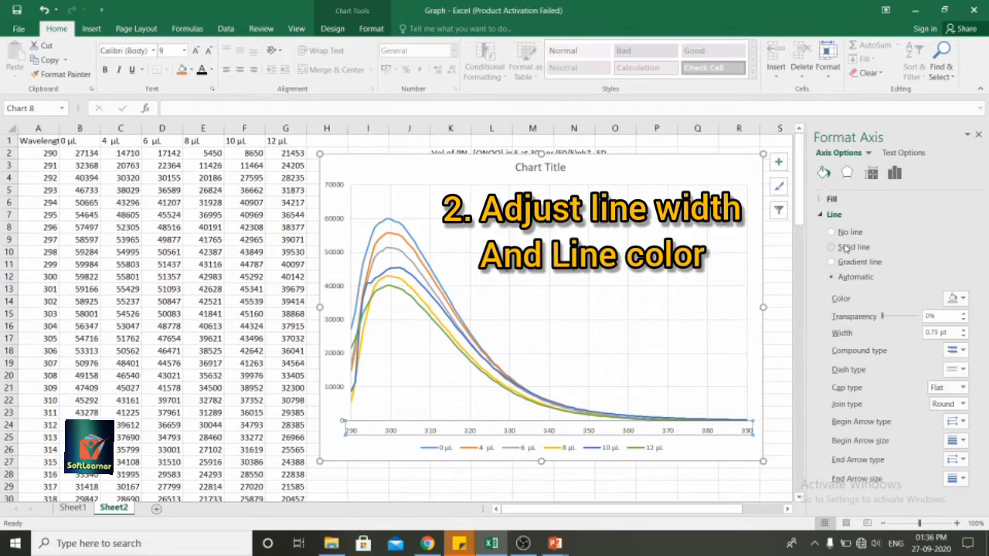
left_click(959, 300)
left_click(914, 337)
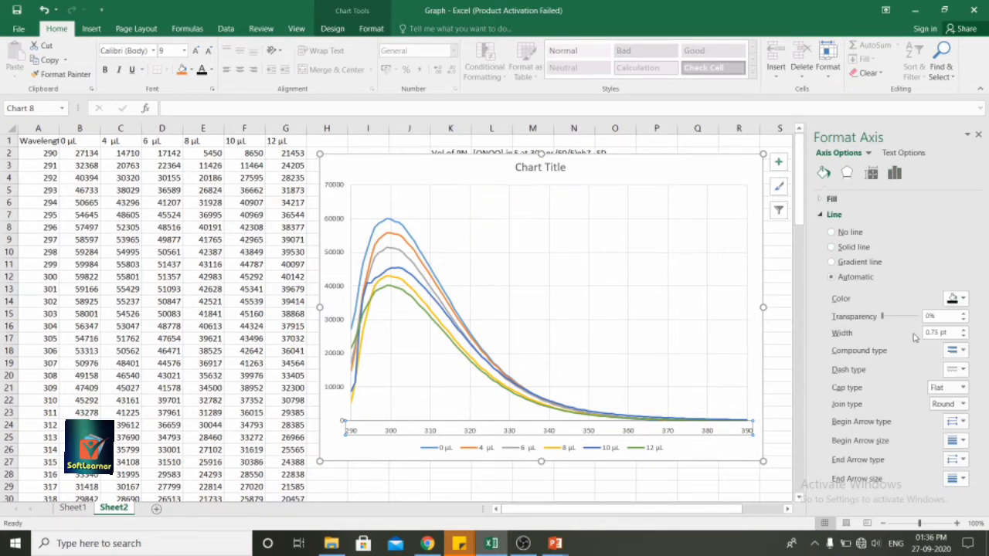
left_click_drag(950, 332, 874, 340)
type("2")
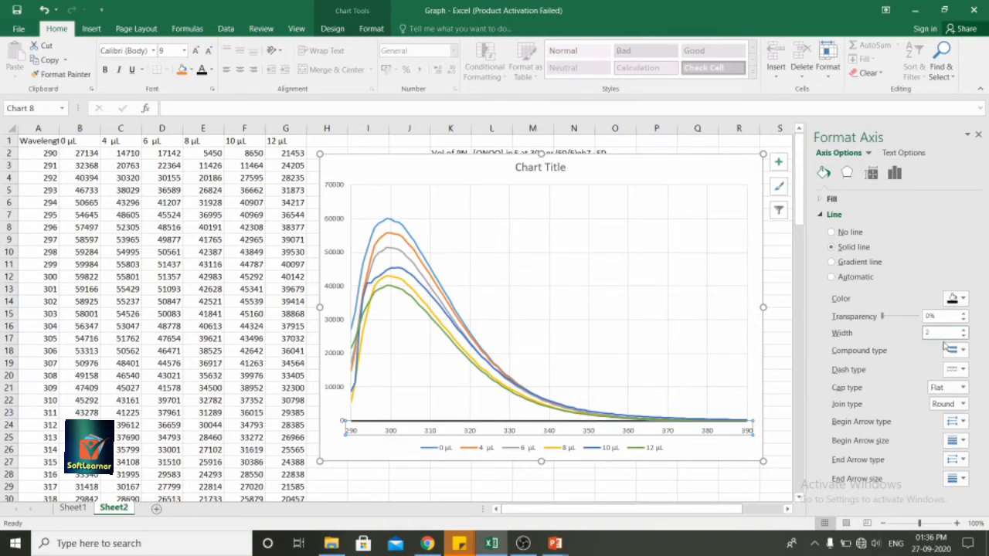
Format the vertical axis line as solid black with a width of 2 pt
left_click(338, 321)
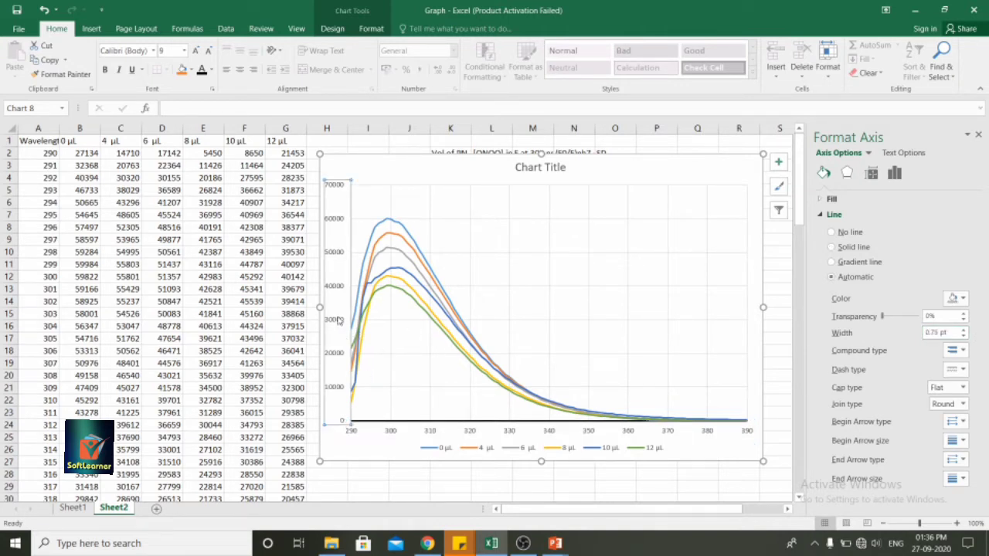
left_click(955, 299)
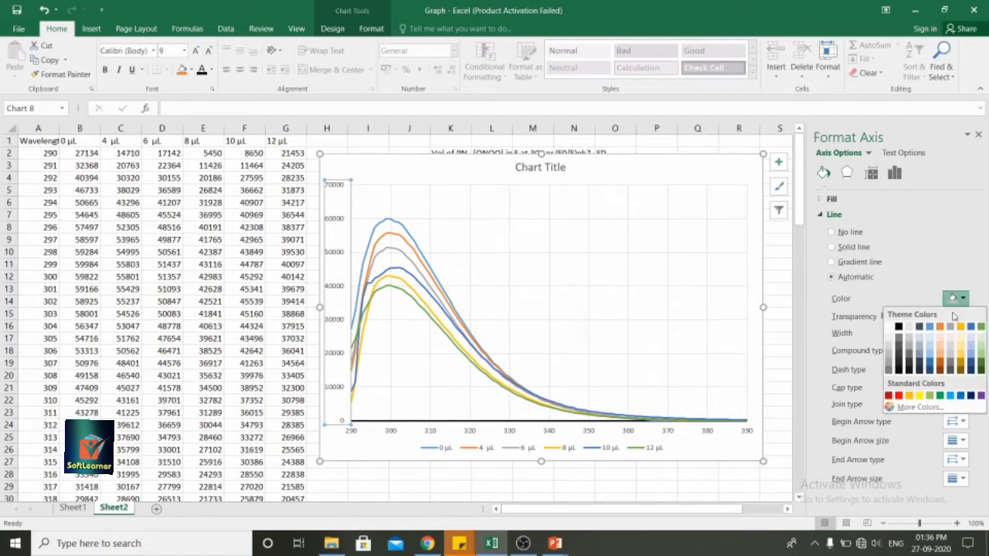
left_click(899, 328)
left_click(906, 334)
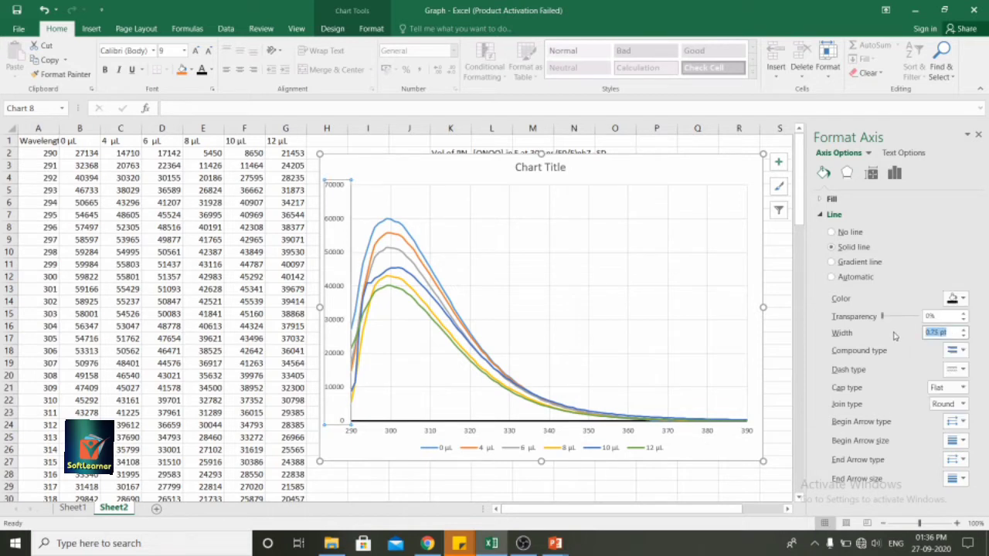
type("2")
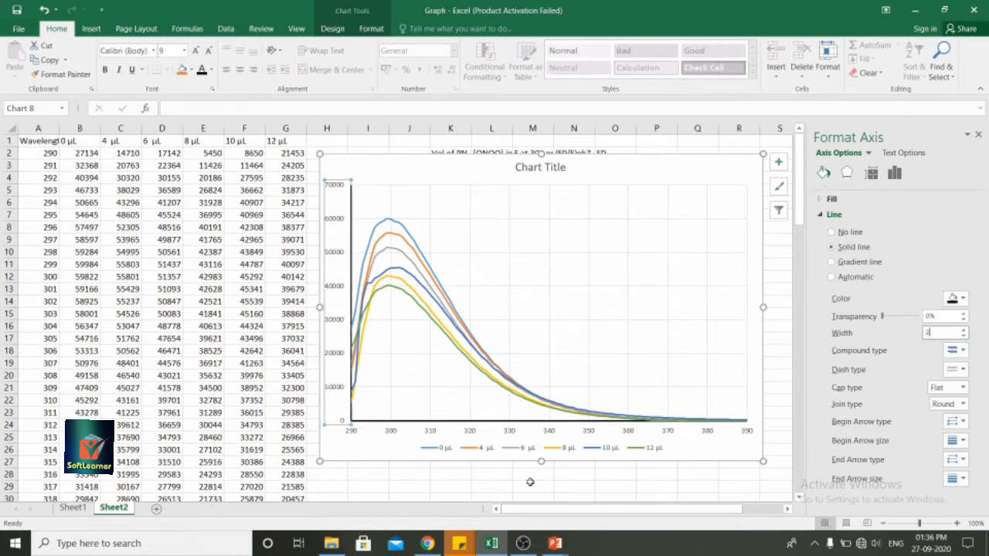
Delete the horizontal and vertical major gridlines from the chart
left_click(613, 353)
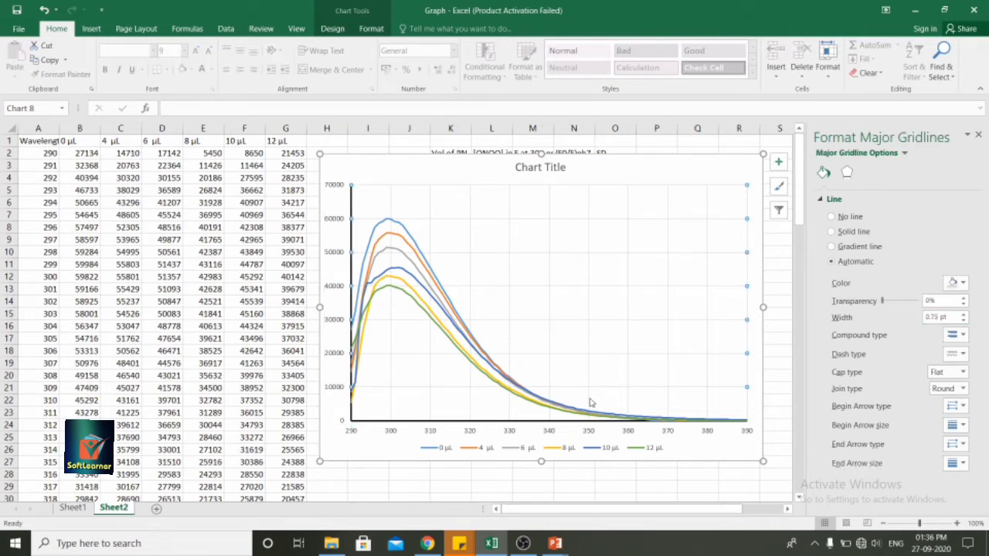
key("Delete")
left_click(589, 385)
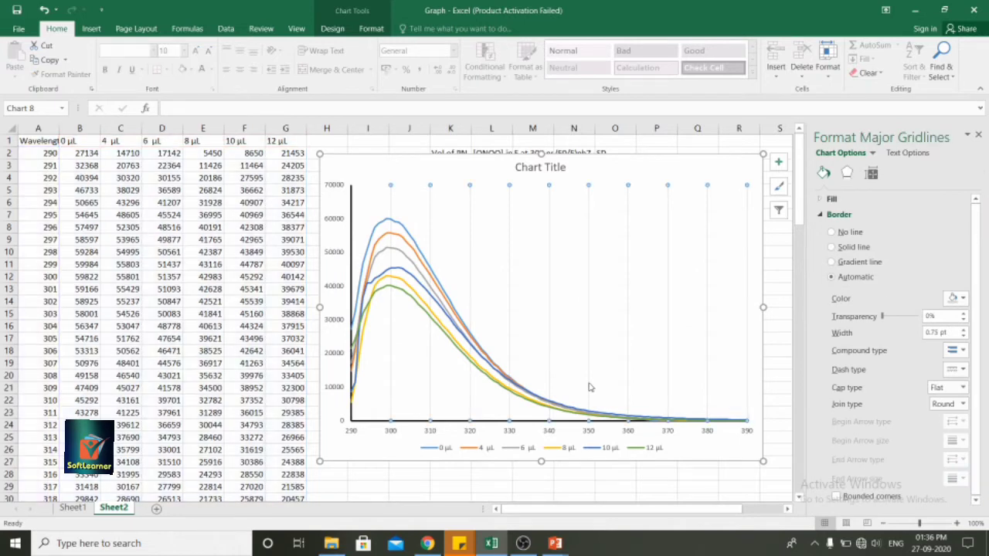
key("Delete")
Set the major tick marks to Outside on the vertical axis and on the horizontal axis
left_click(340, 260)
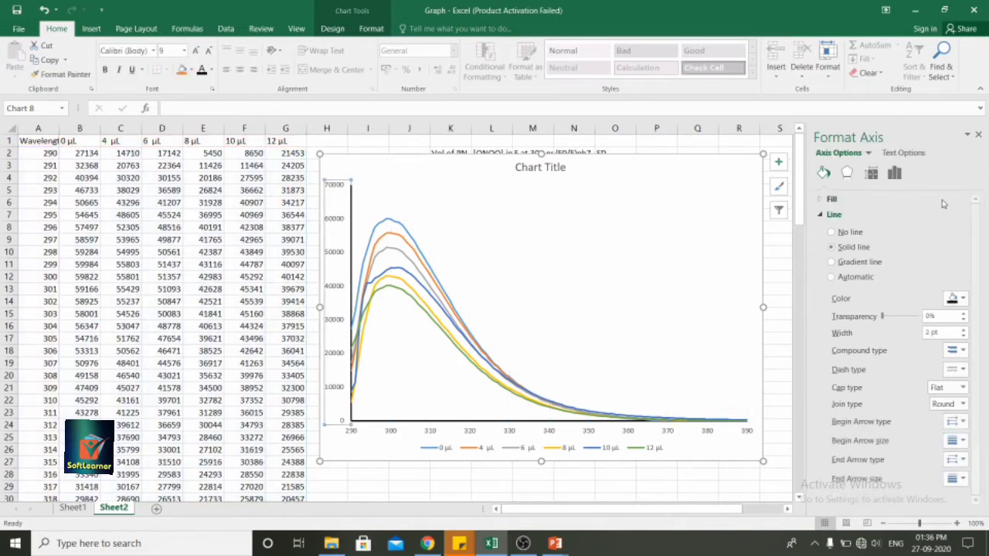
left_click(897, 175)
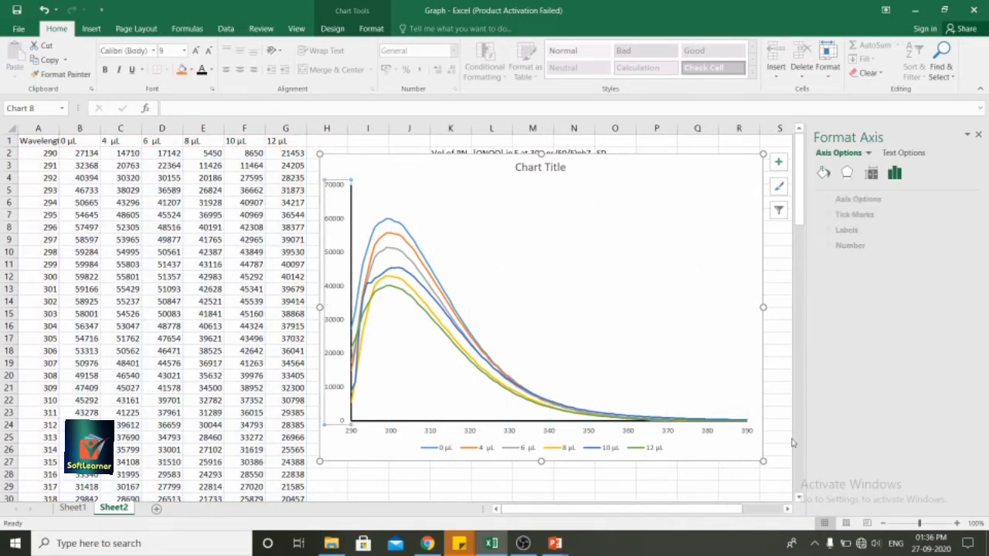
left_click(822, 215)
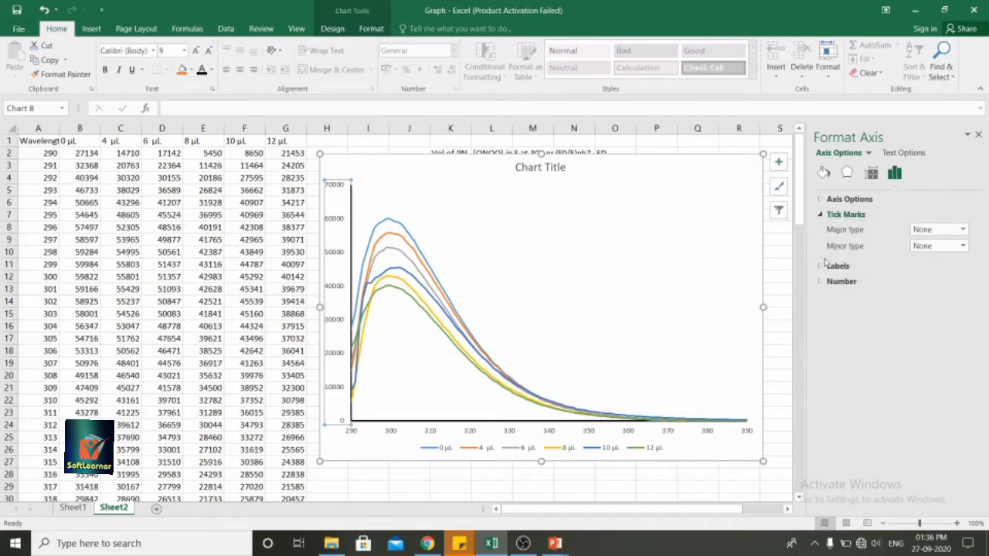
left_click(930, 230)
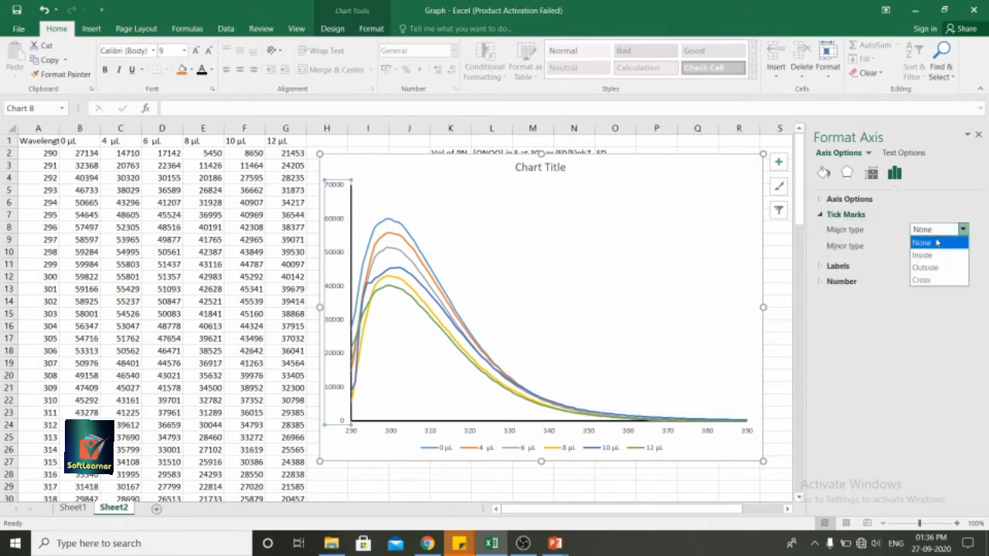
left_click(927, 267)
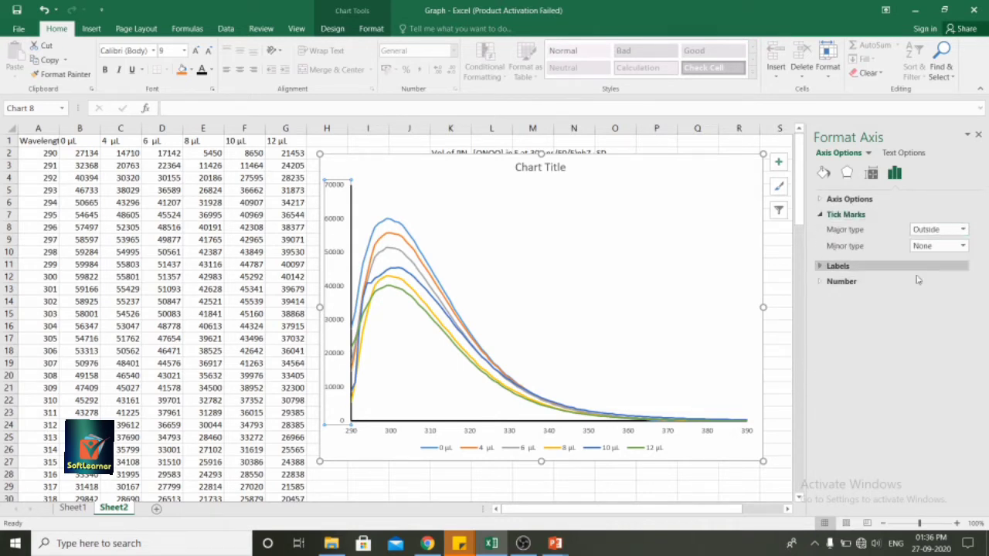
left_click(585, 435)
left_click(942, 230)
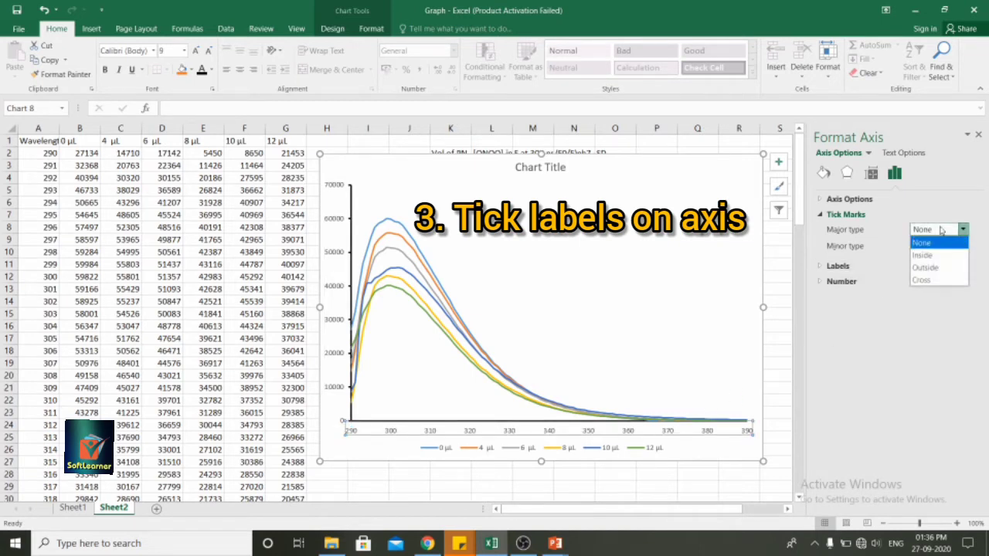
left_click(927, 267)
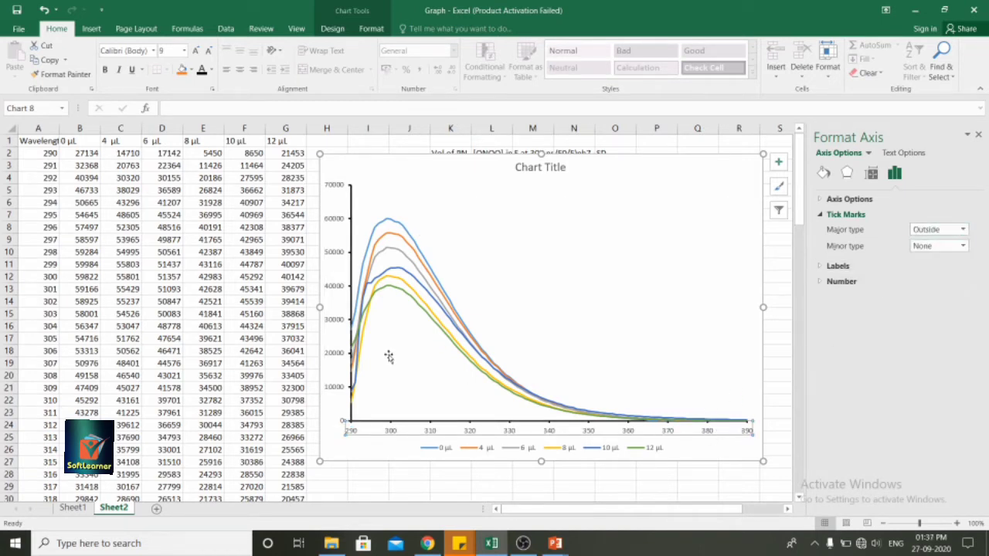
Move the legend into the empty plot area beside the curves and resize it so its entries stack in one column
left_click(468, 452)
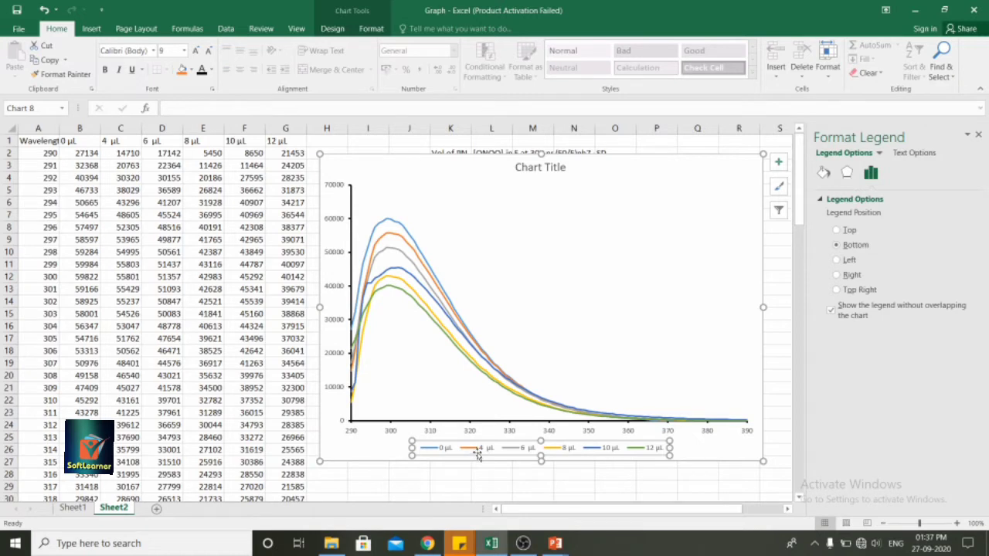
left_click_drag(479, 455, 658, 249)
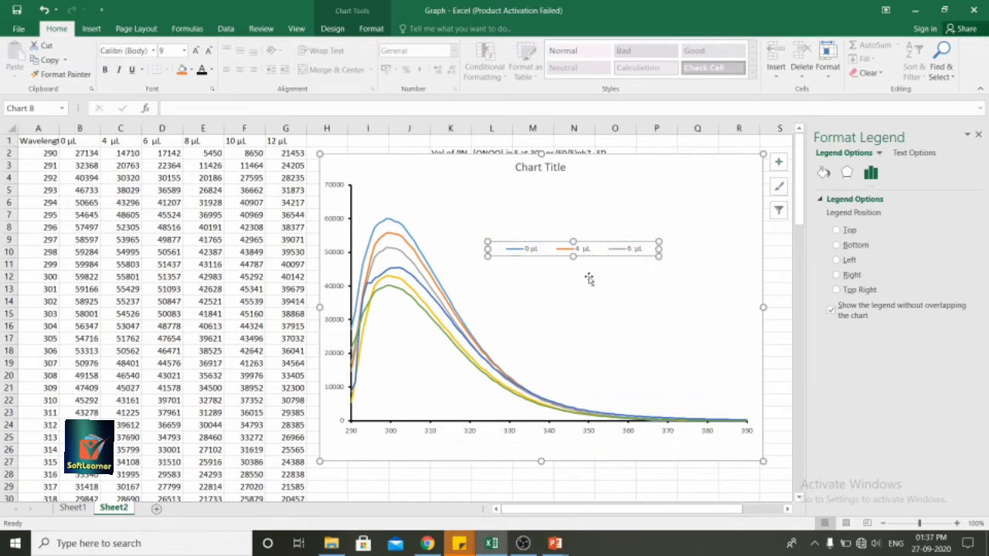
left_click_drag(573, 261, 572, 316)
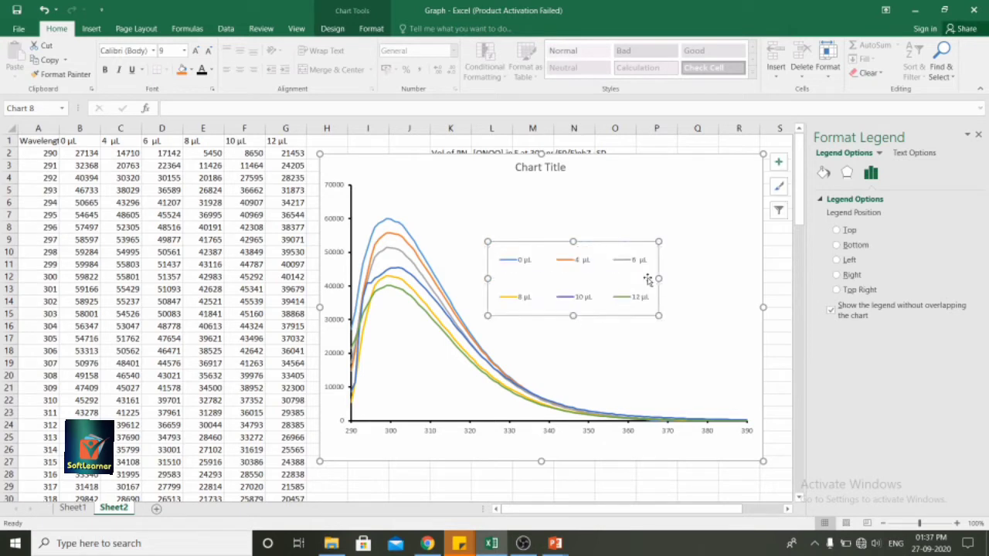
left_click_drag(655, 277, 563, 279)
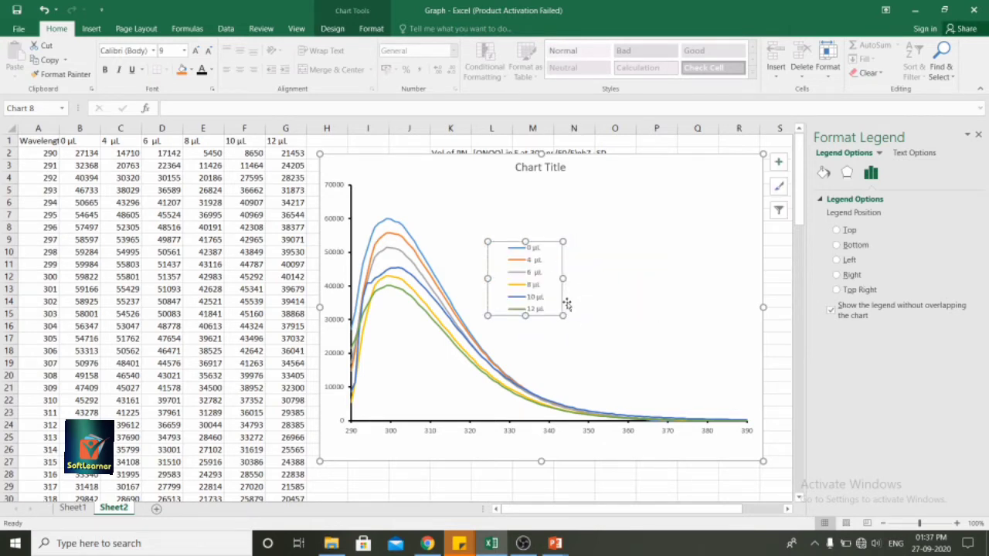
Change the font of all text in the chart to Arial
left_click(725, 160)
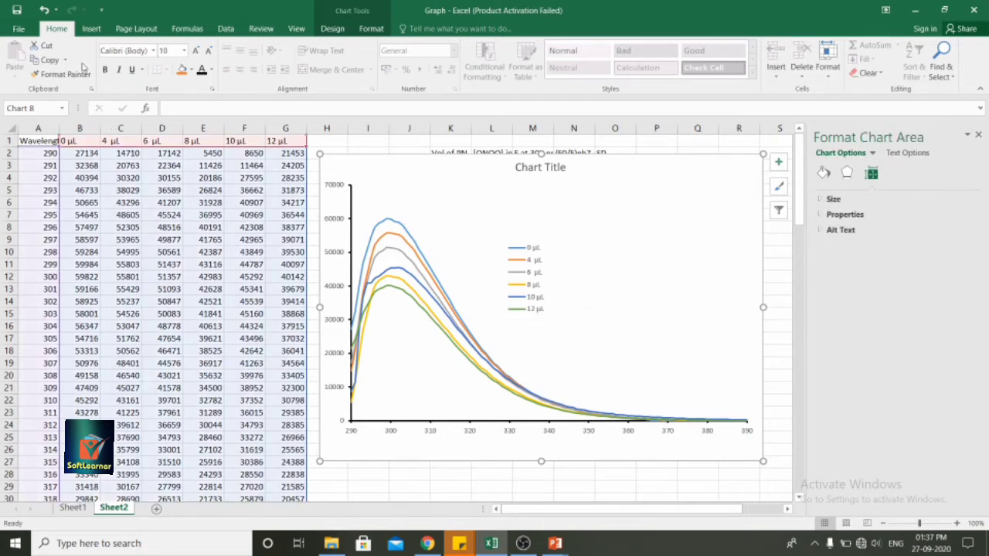
left_click(153, 50)
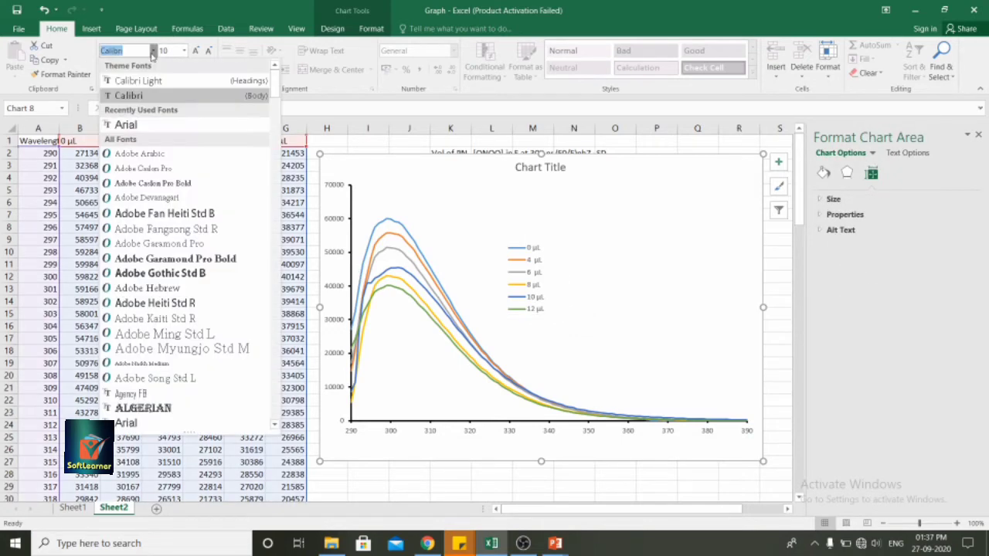
left_click(132, 125)
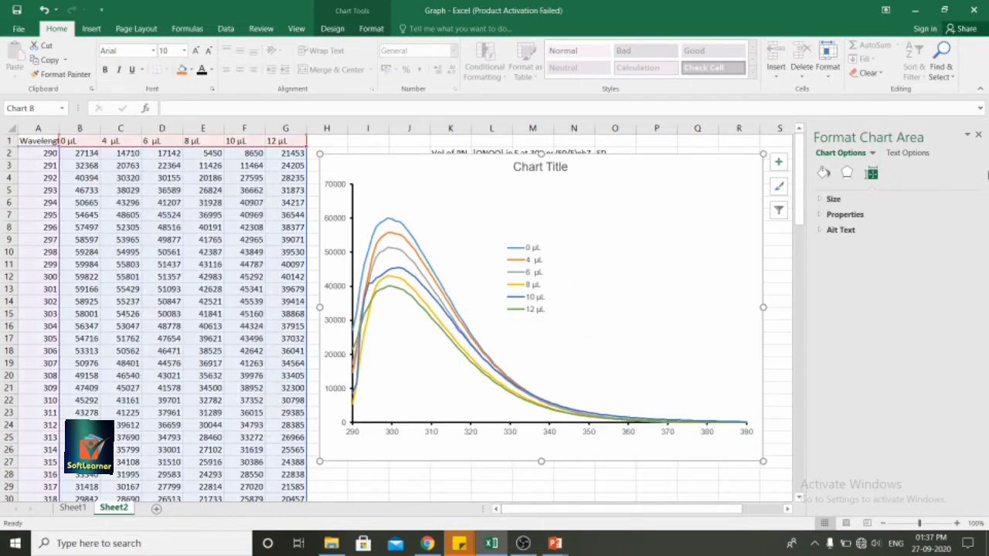
Close the formatting pane and set all text in the chart to 16 pt, bold and black
left_click(979, 134)
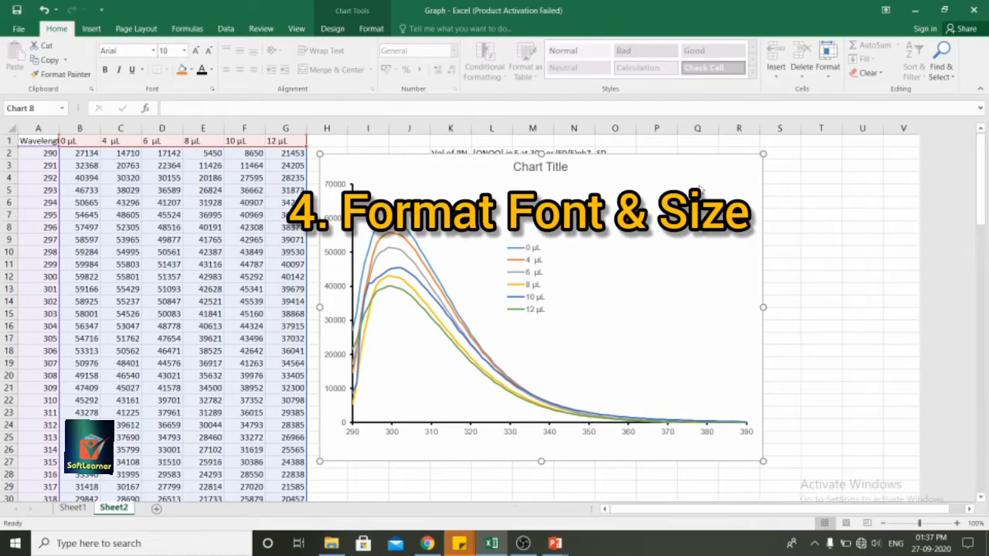
left_click(184, 50)
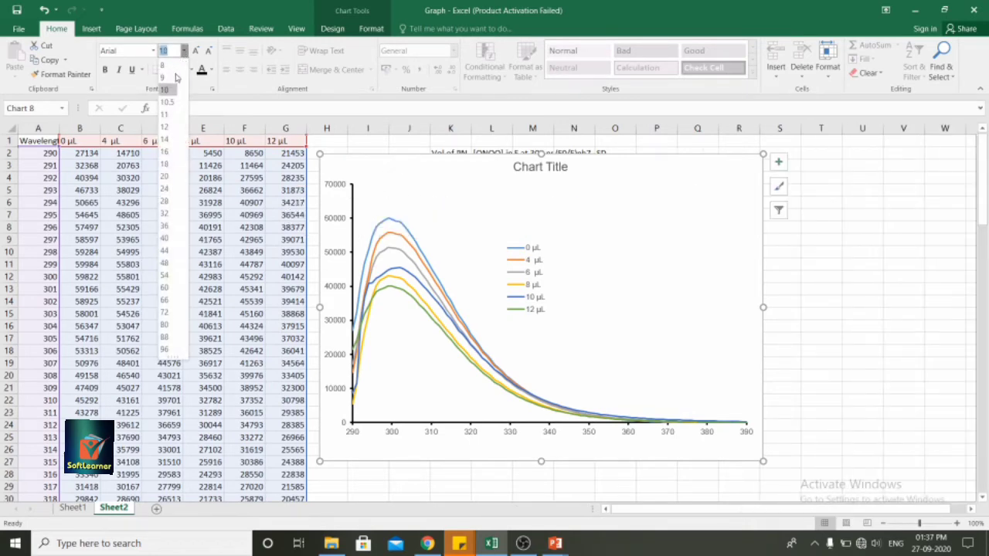
left_click(164, 153)
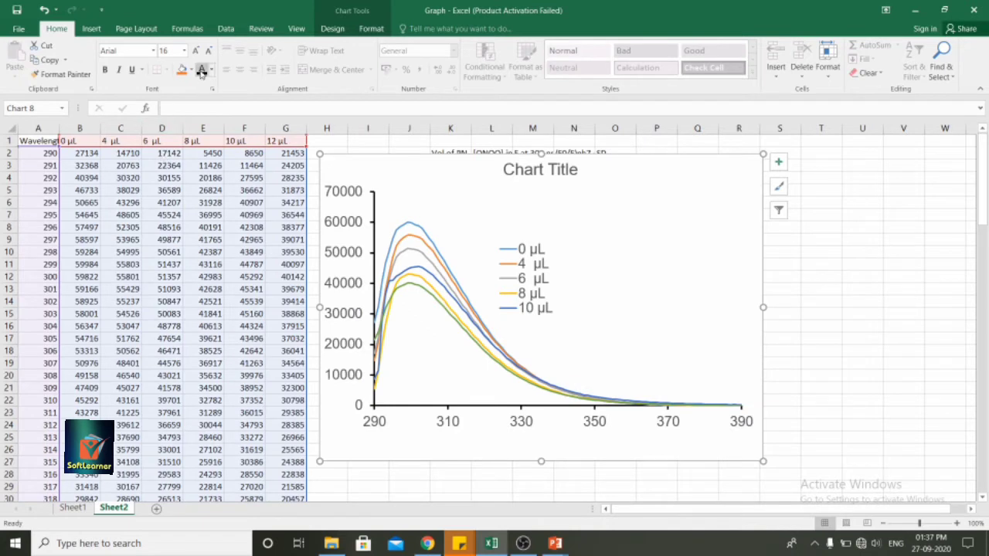
left_click(107, 75)
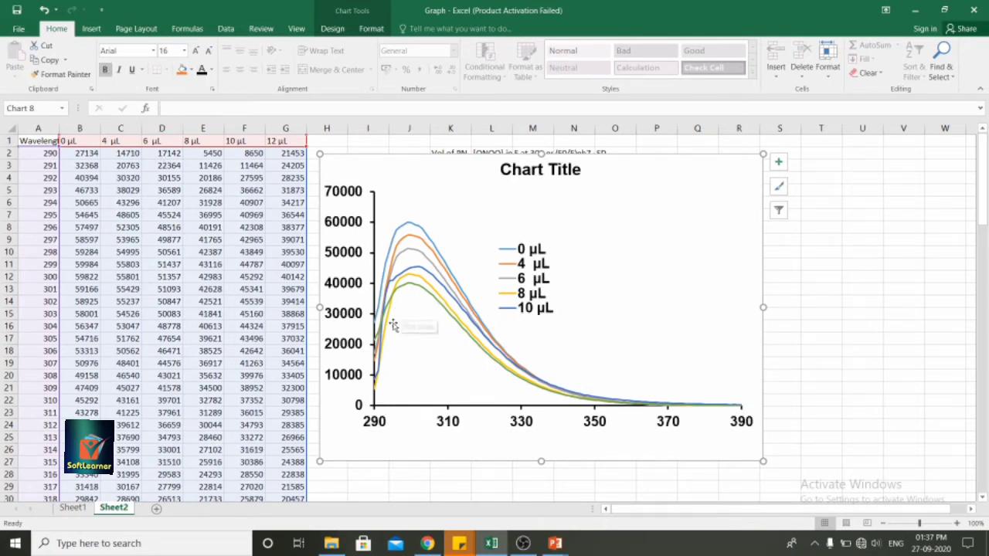
Set the line weight of the 12 µL and 8 µL curves to 1 pt
left_click(414, 290)
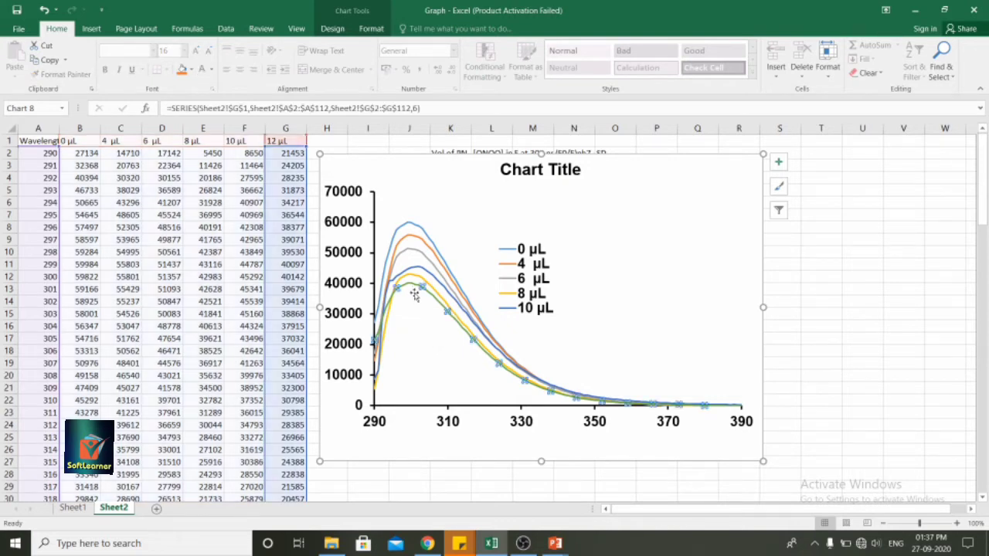
left_click(371, 28)
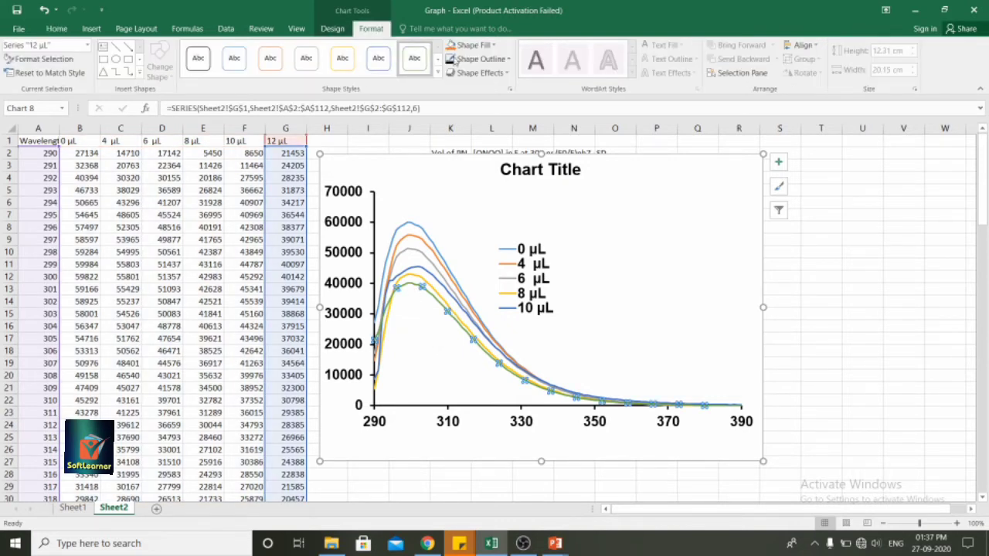
left_click(475, 59)
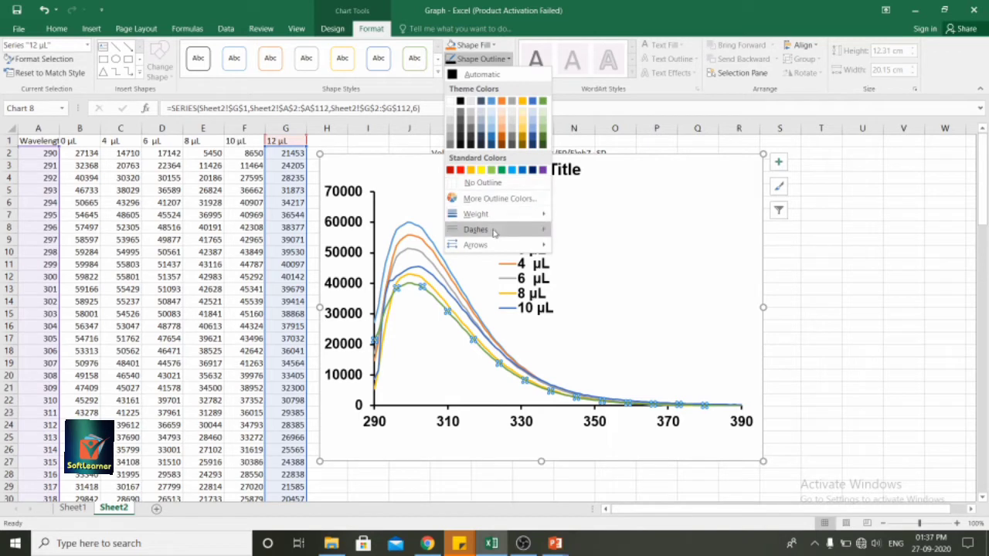
mouse_move(534, 214)
left_click(597, 255)
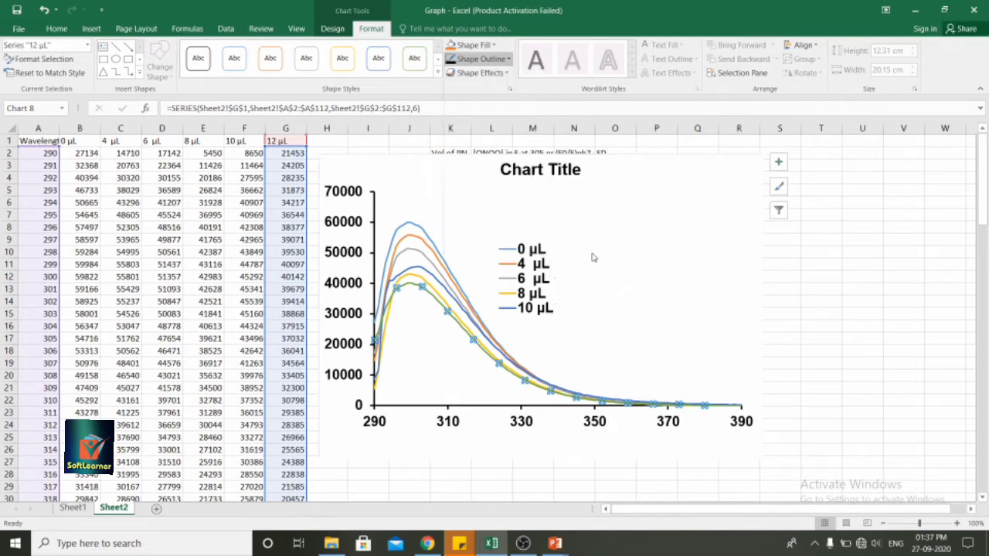
left_click(418, 278)
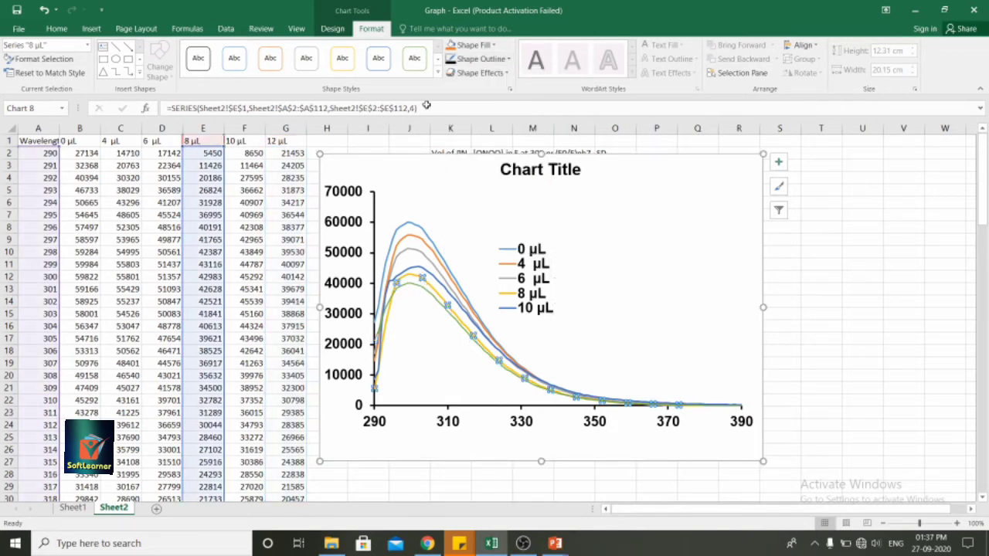
left_click(479, 59)
mouse_move(533, 214)
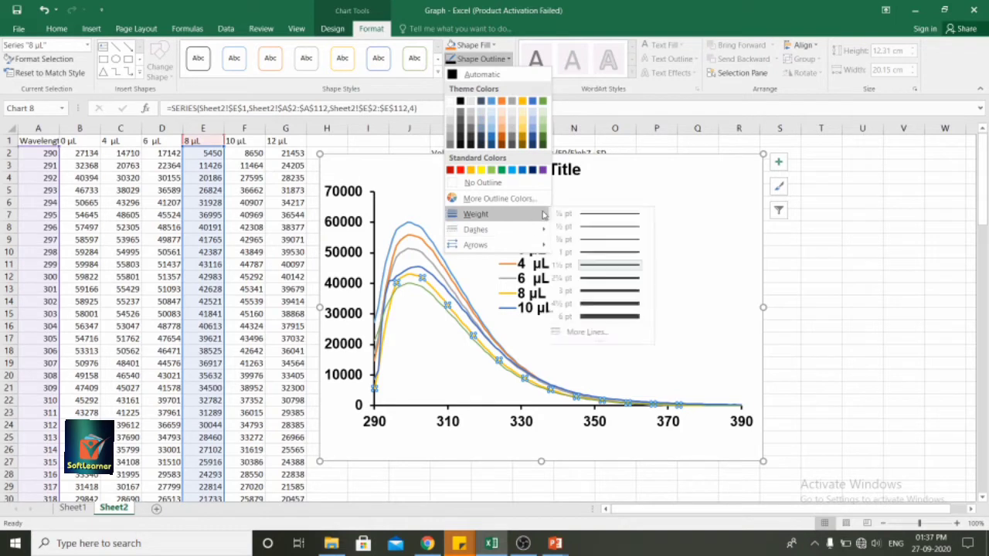
left_click(597, 249)
Set the line weight of the 10 µL and 6 µL curves to 1 pt
left_click(499, 354)
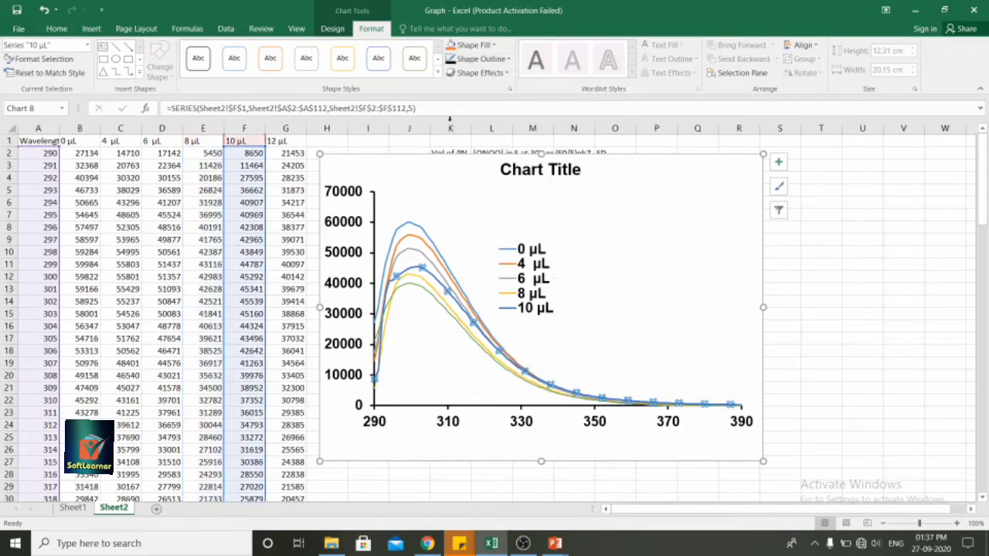
left_click(479, 59)
mouse_move(508, 218)
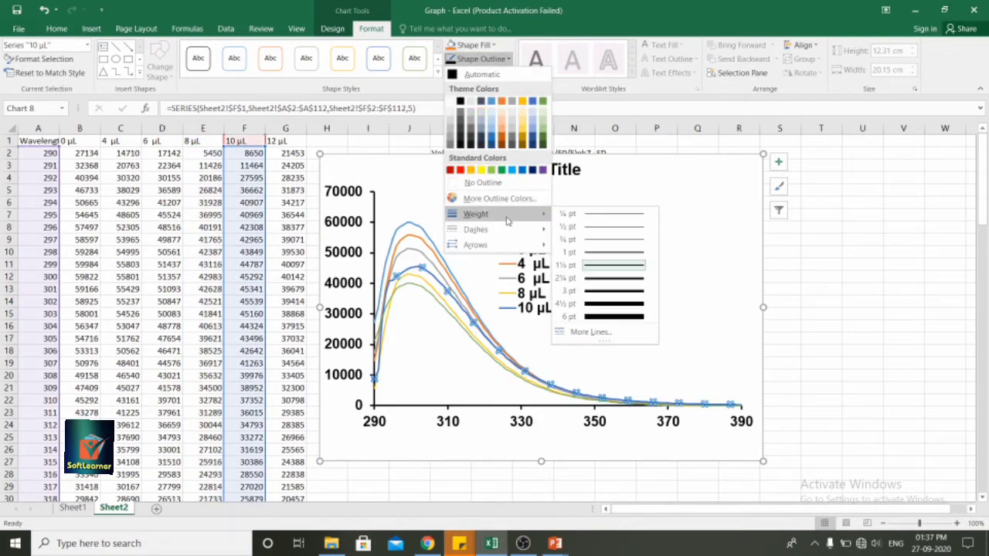
left_click(597, 253)
left_click(418, 253)
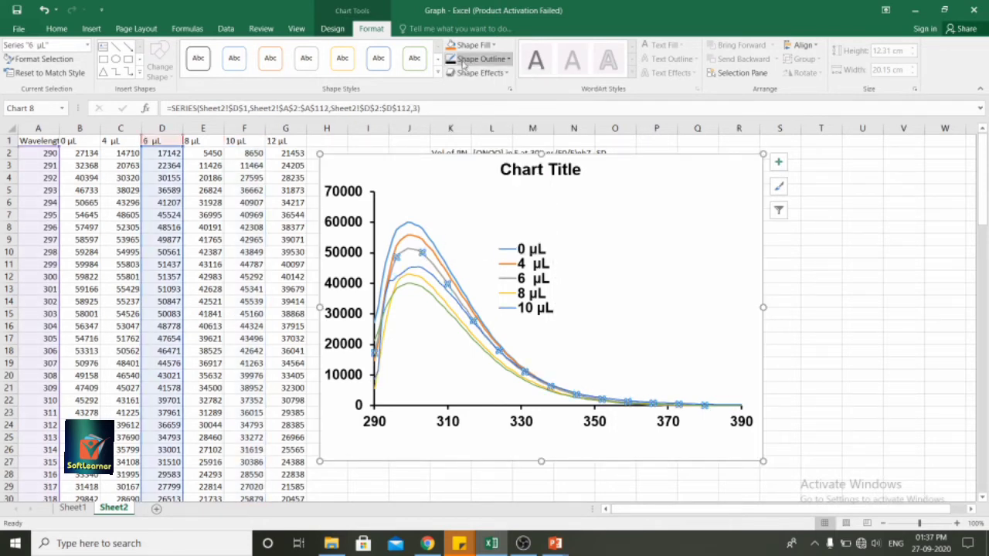
left_click(480, 58)
mouse_move(517, 215)
left_click(584, 262)
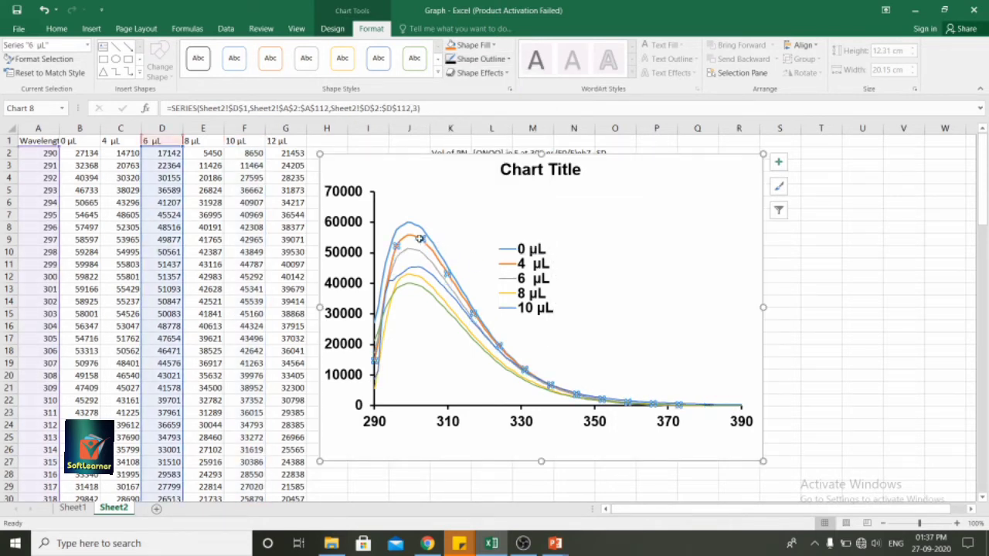
Set the line weight of the 4 µL and 0 µL curves to 1 pt
left_click(422, 238)
left_click(479, 59)
left_click(594, 255)
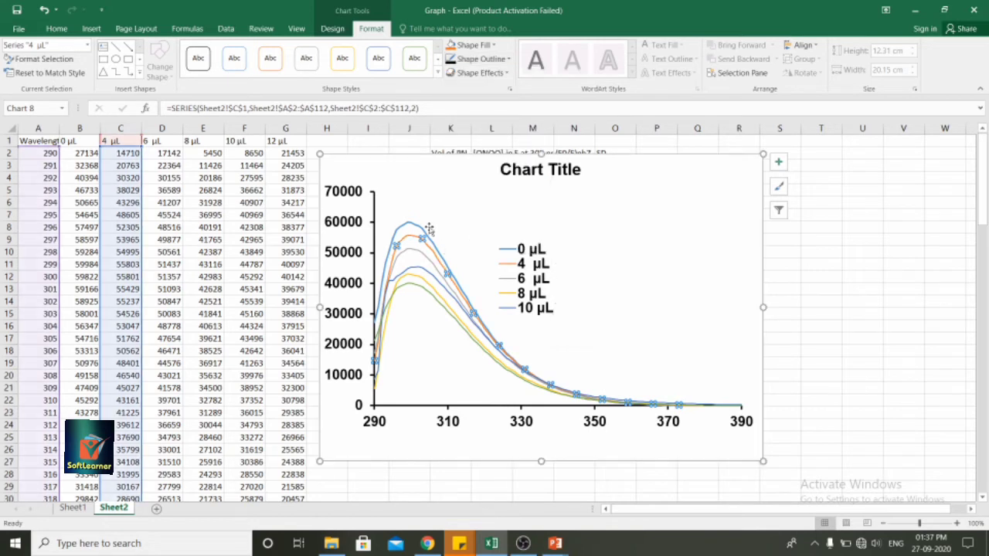
left_click(422, 230)
left_click(479, 59)
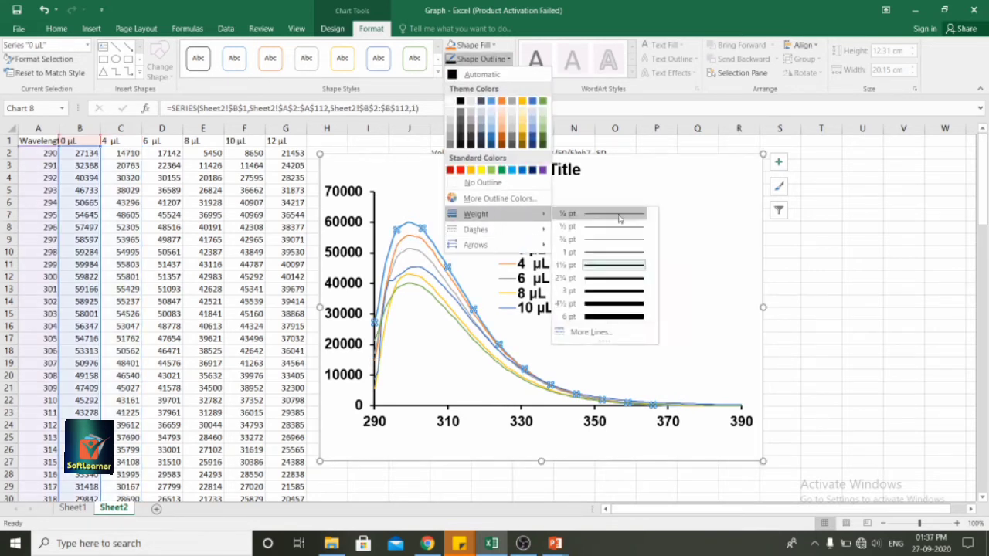
left_click(613, 256)
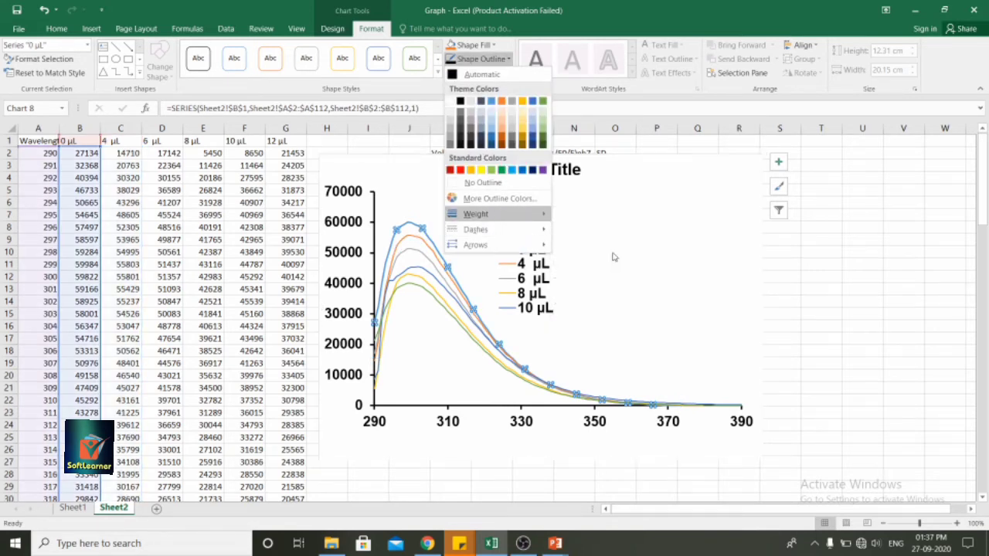
Narrow the plot area from its left edge to free space beside the vertical axis, and delete the chart title
left_click(356, 353)
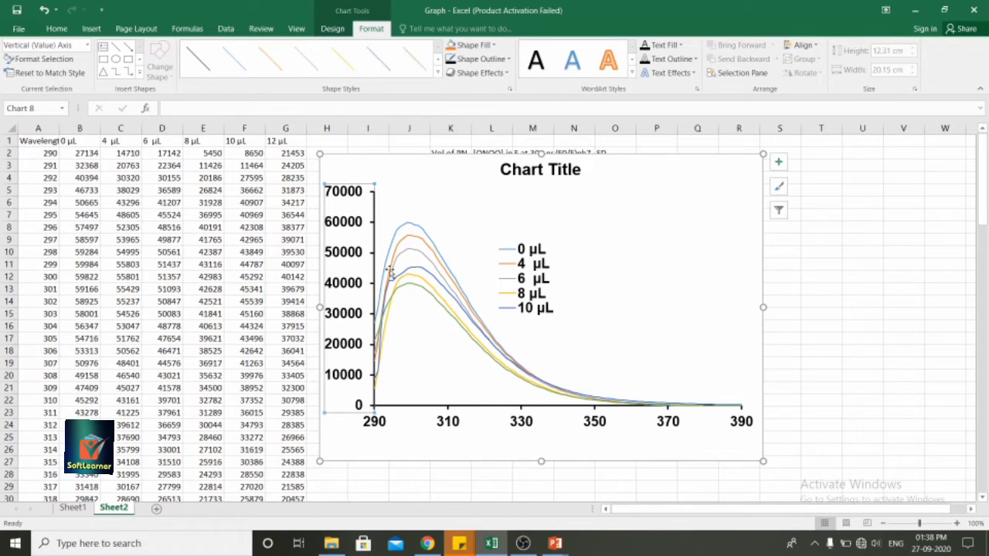
left_click(504, 222)
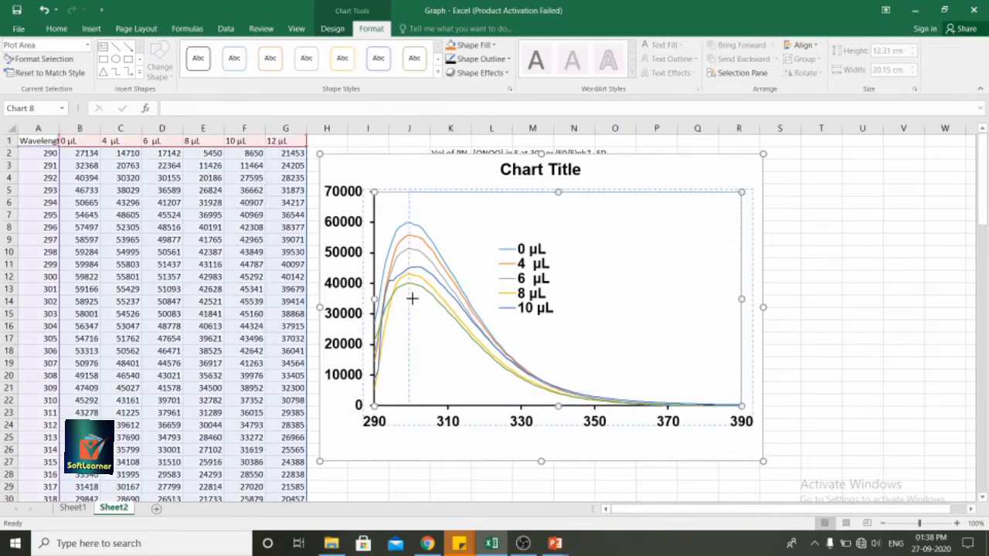
left_click_drag(374, 299, 417, 300)
left_click(560, 179)
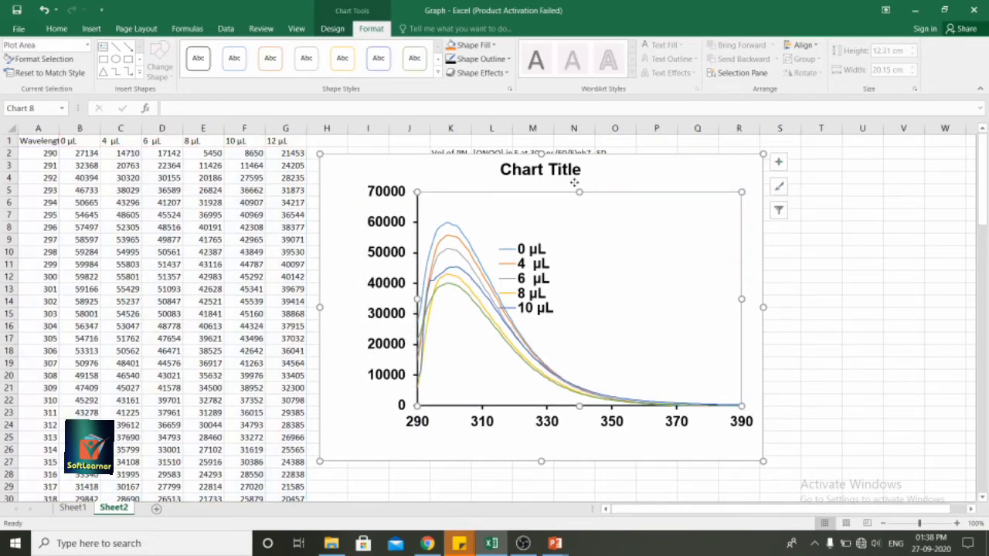
key("Delete")
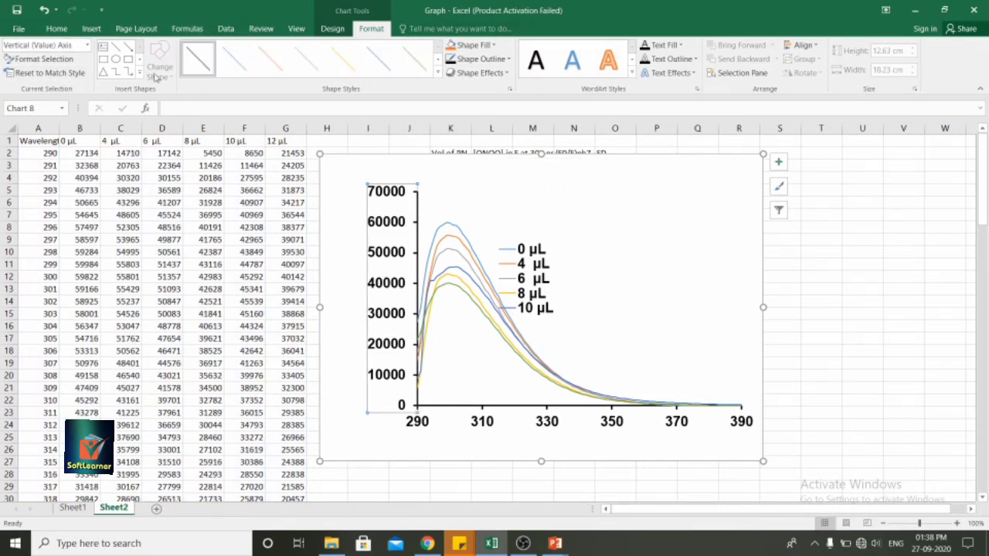
Add a primary vertical axis title reading "Fluorescence Intensity (305 nm)" and move it slightly away from the axis numbers
left_click(332, 29)
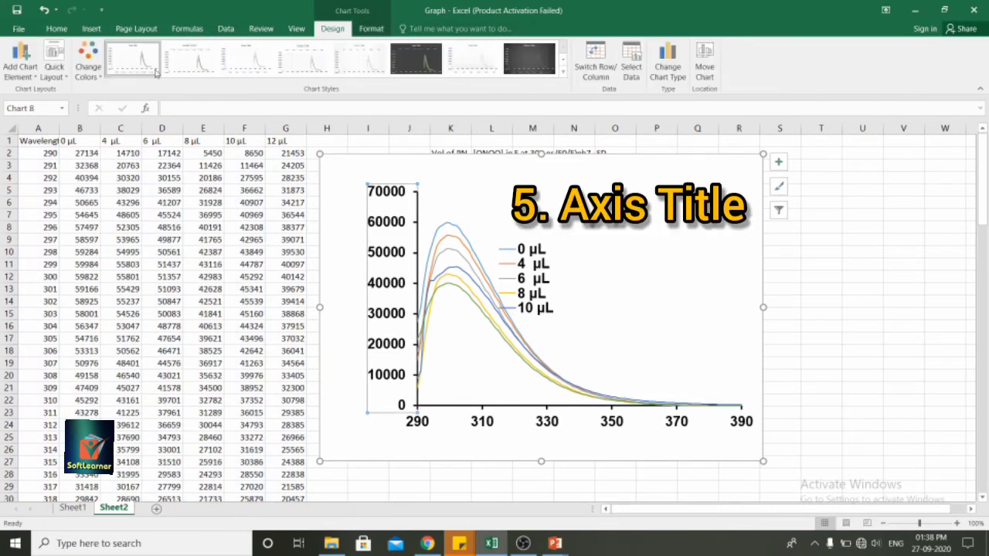
left_click(20, 68)
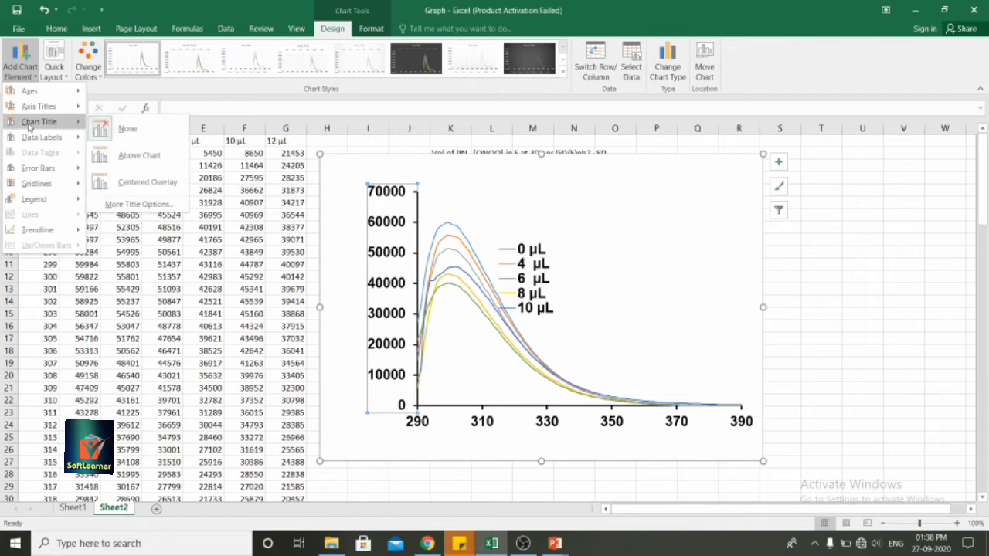
mouse_move(38, 106)
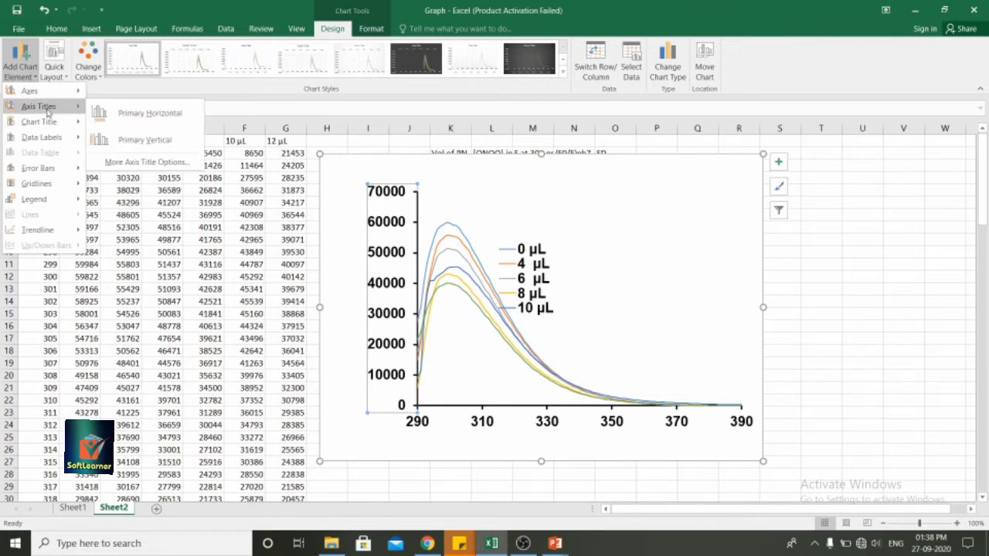
left_click(120, 139)
left_click_drag(360, 269, 360, 330)
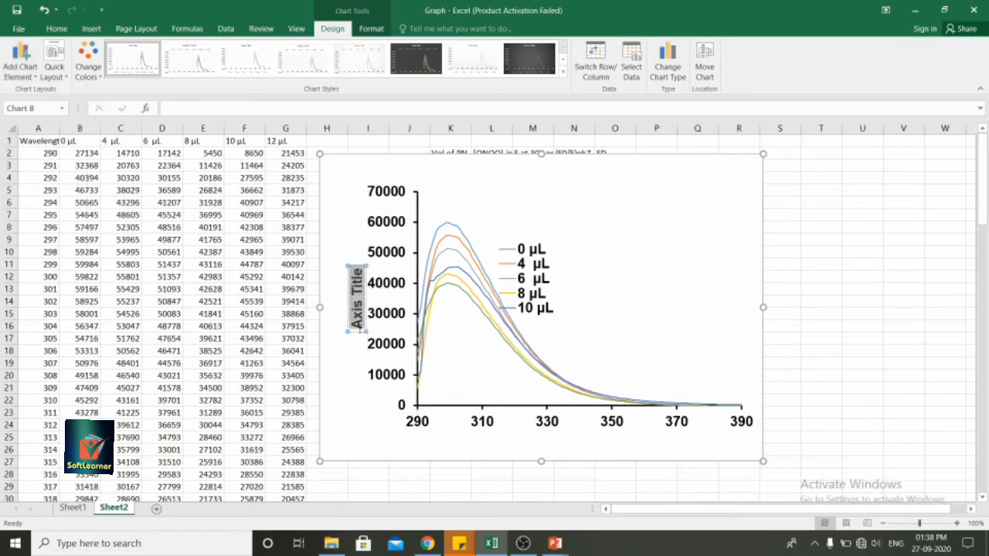
type("Flu")
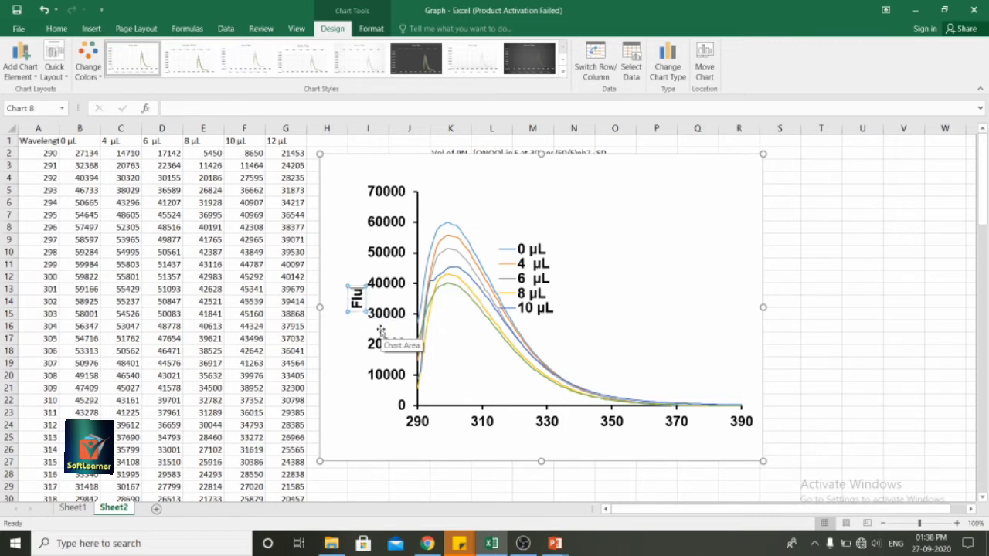
type("orescence")
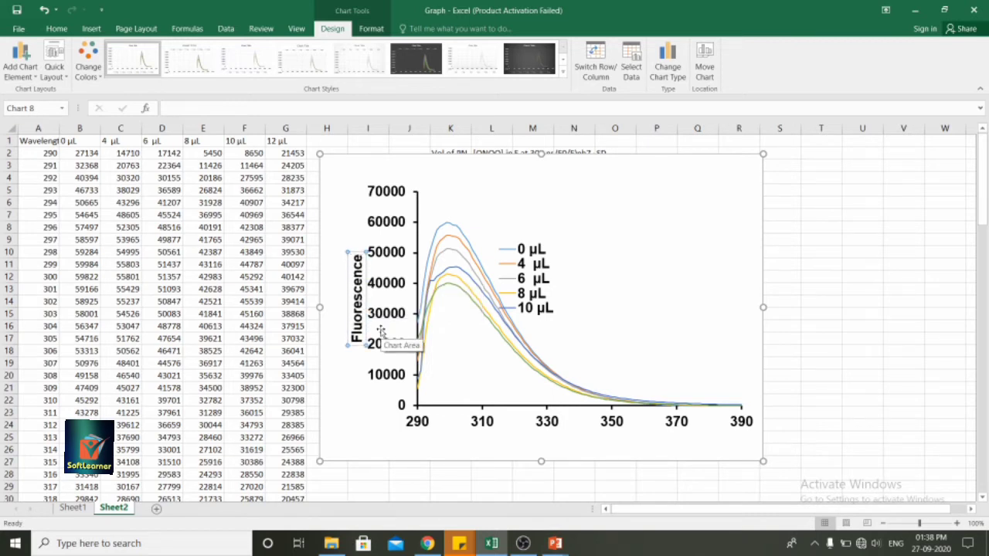
type(" Intensity")
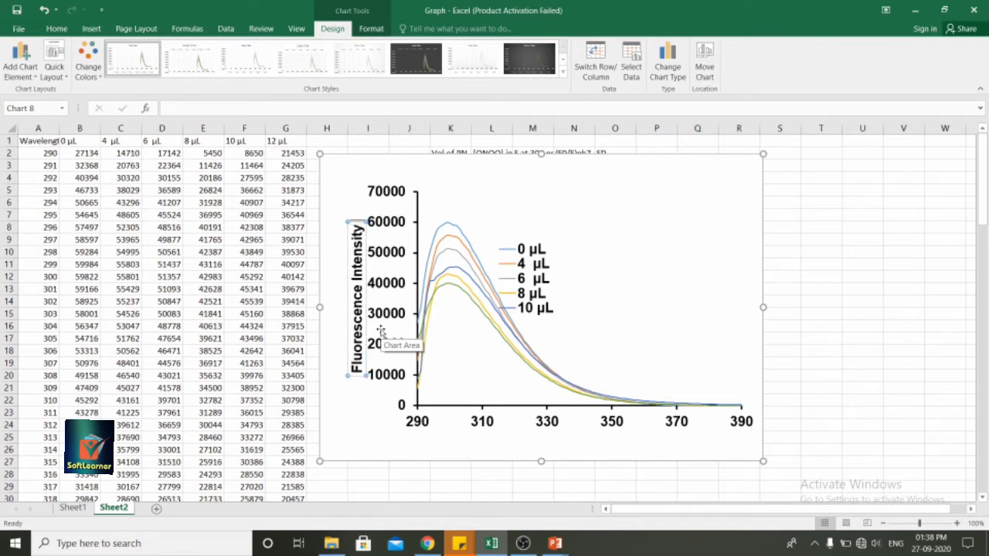
type(" (")
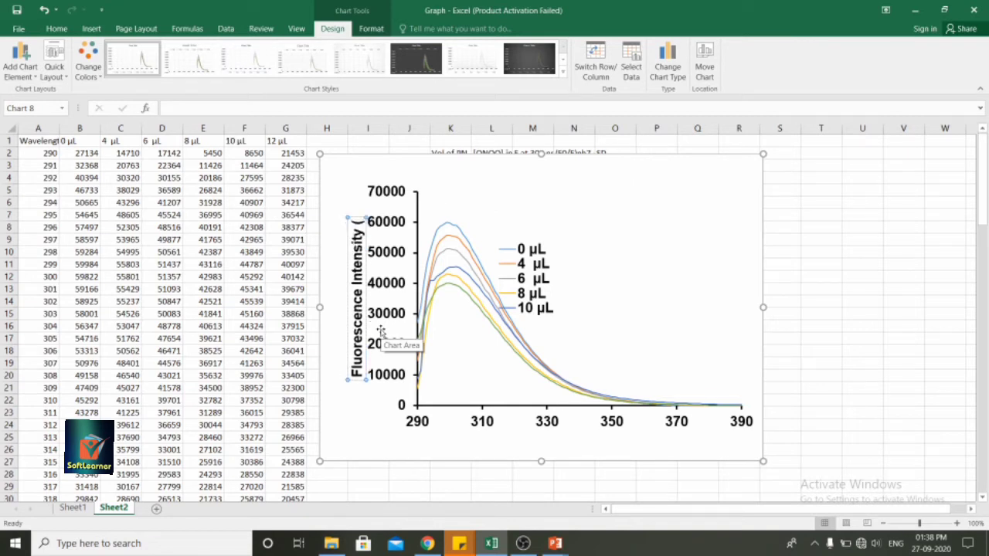
type("305")
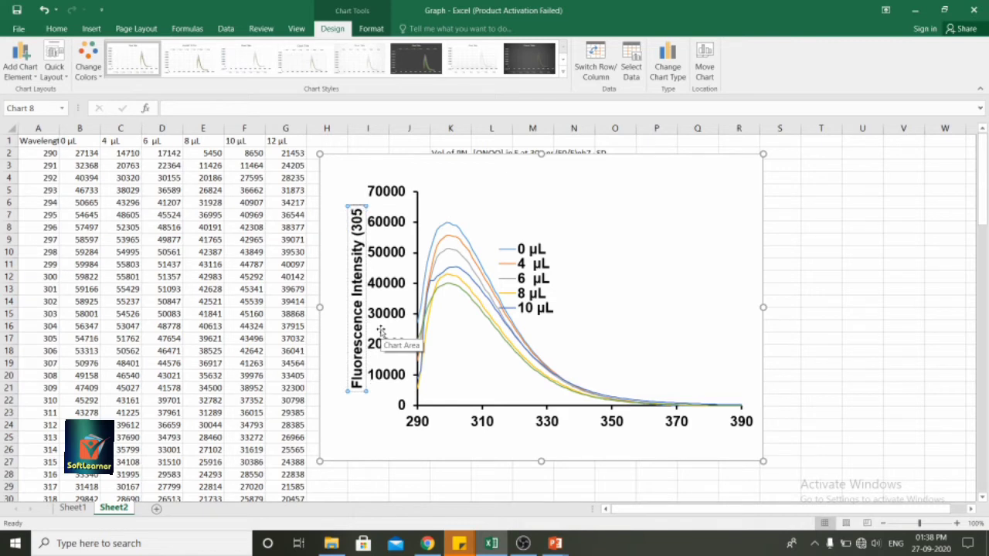
type(" nm)")
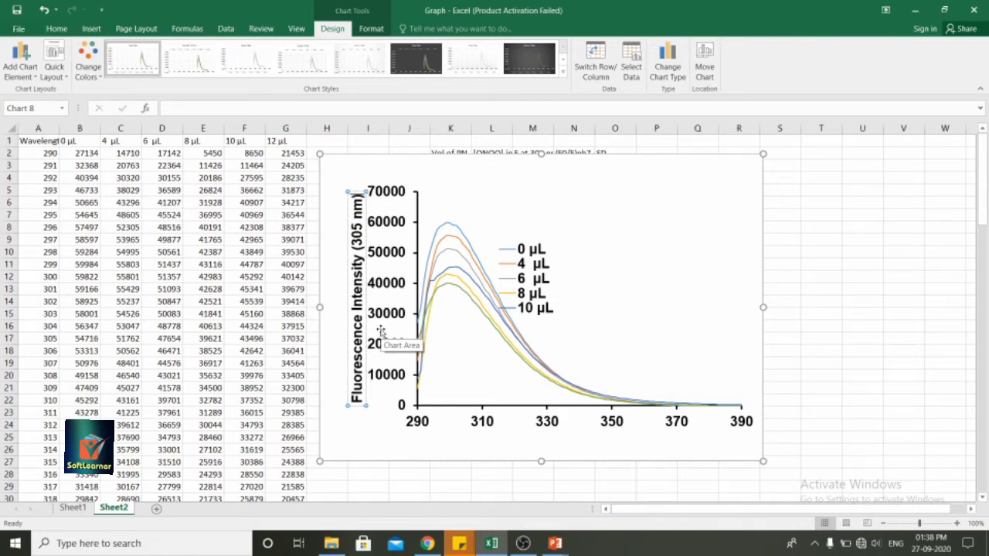
left_click_drag(359, 307, 348, 298)
Add a primary horizontal axis title reading "Wavelength (nm)" to the chart
left_click(483, 427)
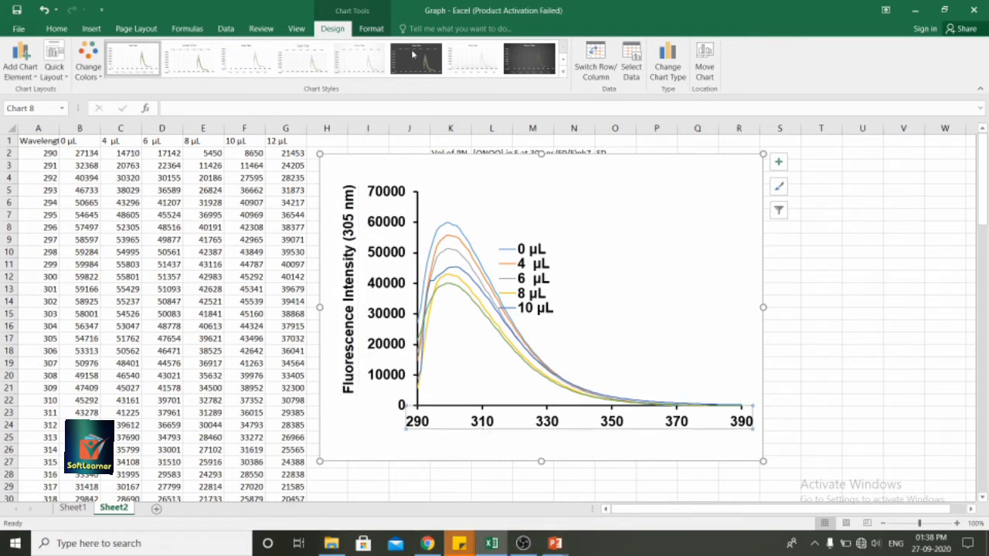
left_click(20, 61)
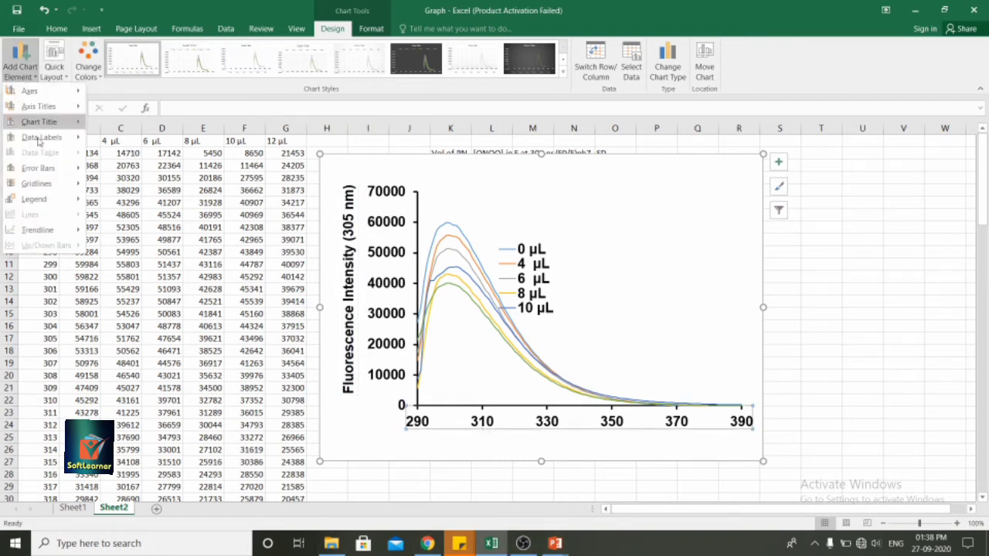
mouse_move(55, 106)
left_click(150, 110)
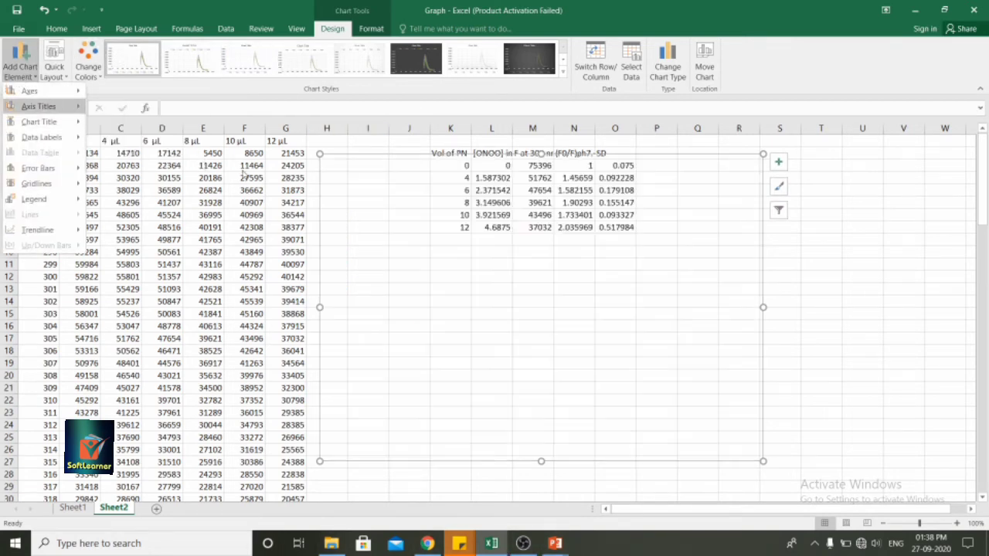
left_click_drag(548, 441, 613, 441)
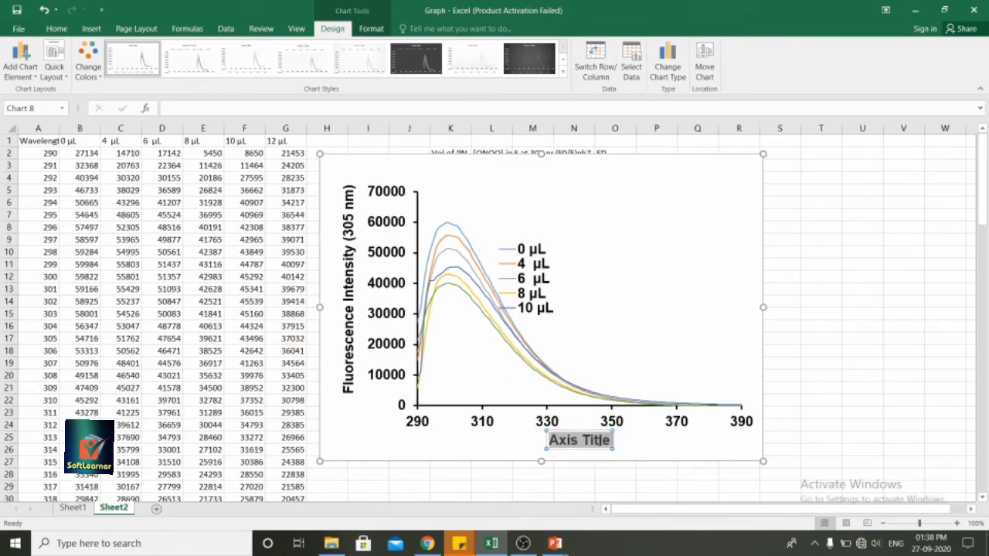
type("Wave")
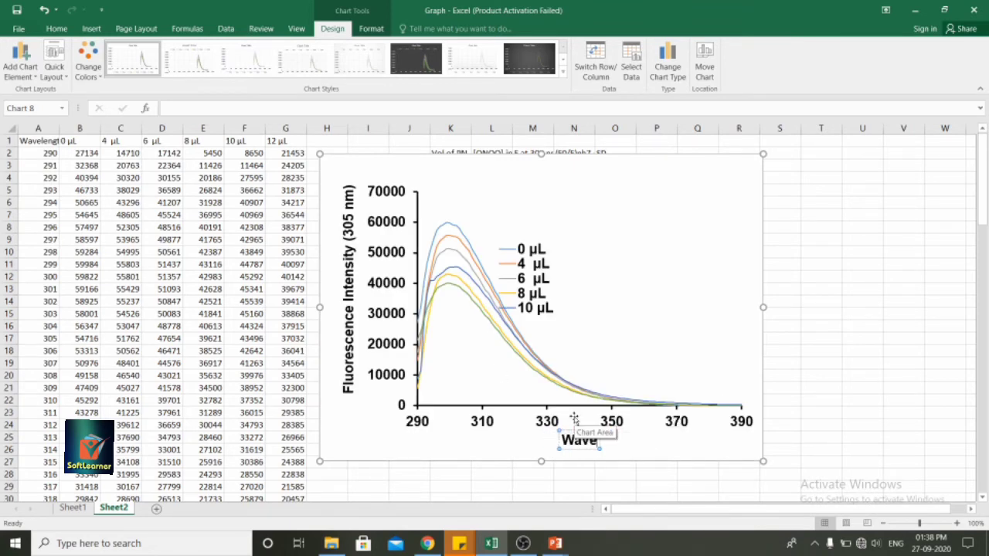
type("length (")
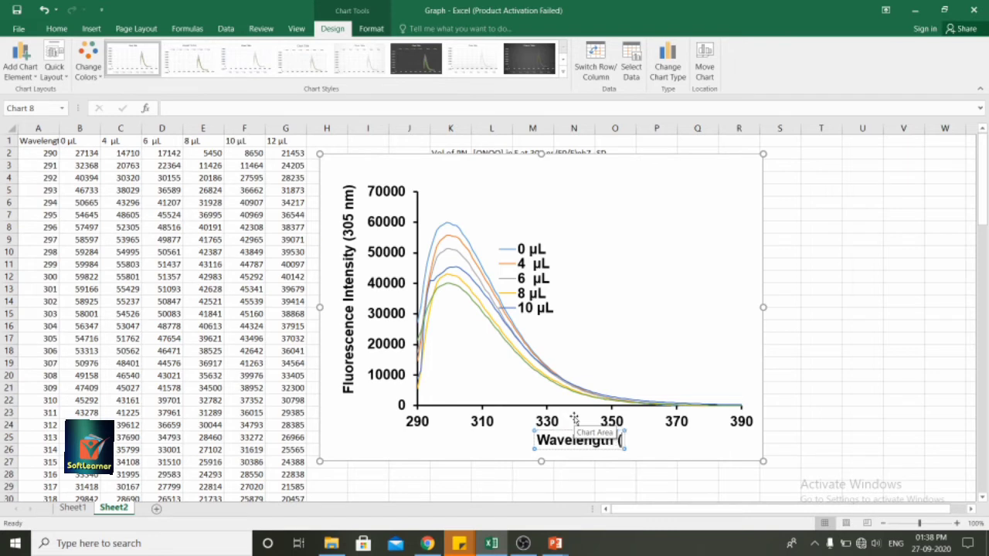
type("nm)")
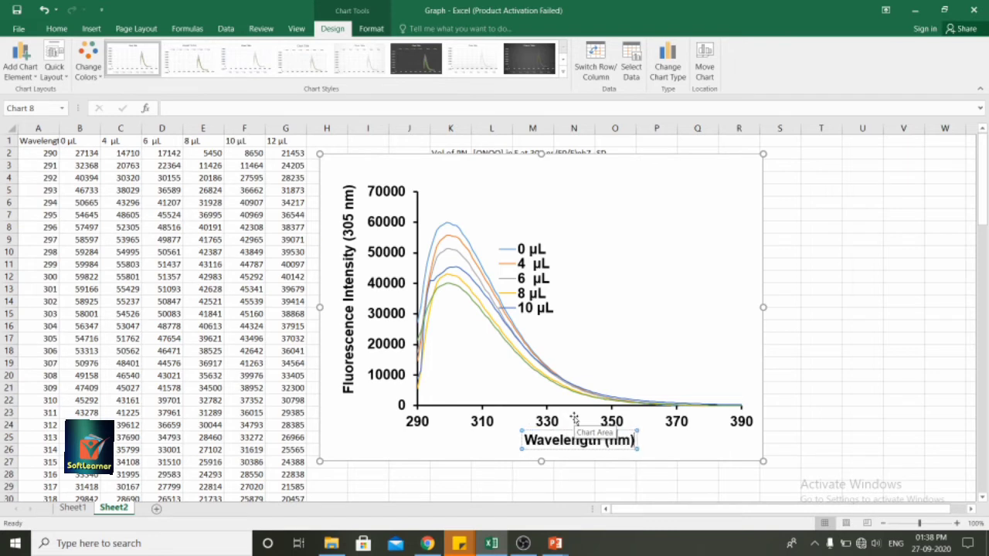
Shift the plot area slightly upward and move the legend into the empty space to the right of the curves
left_click(545, 287)
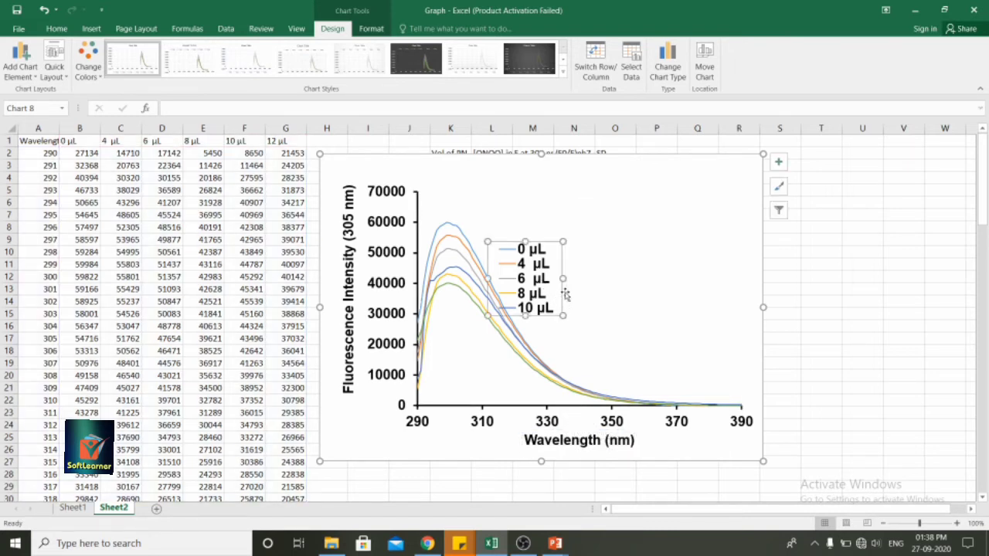
left_click_drag(567, 292, 604, 276)
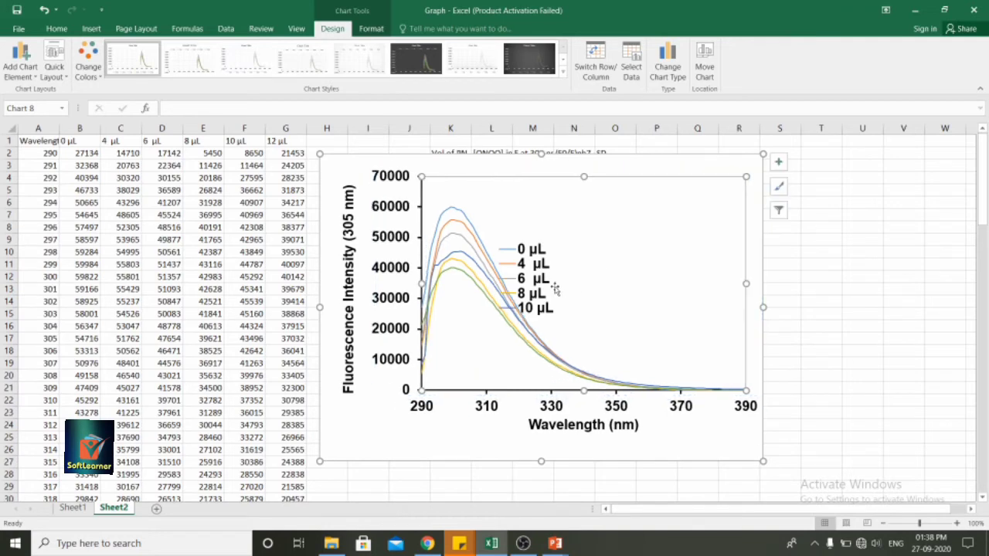
left_click(549, 285)
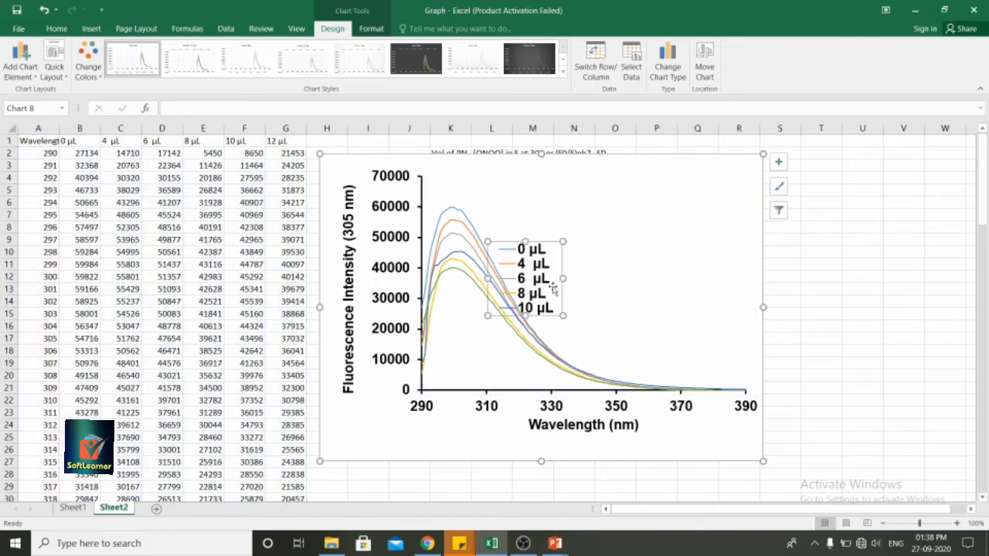
left_click_drag(561, 291, 630, 265)
Move the vertical axis title slightly up and closer to the axis numbers, and deselect the chart
left_click(359, 311)
left_click(354, 317)
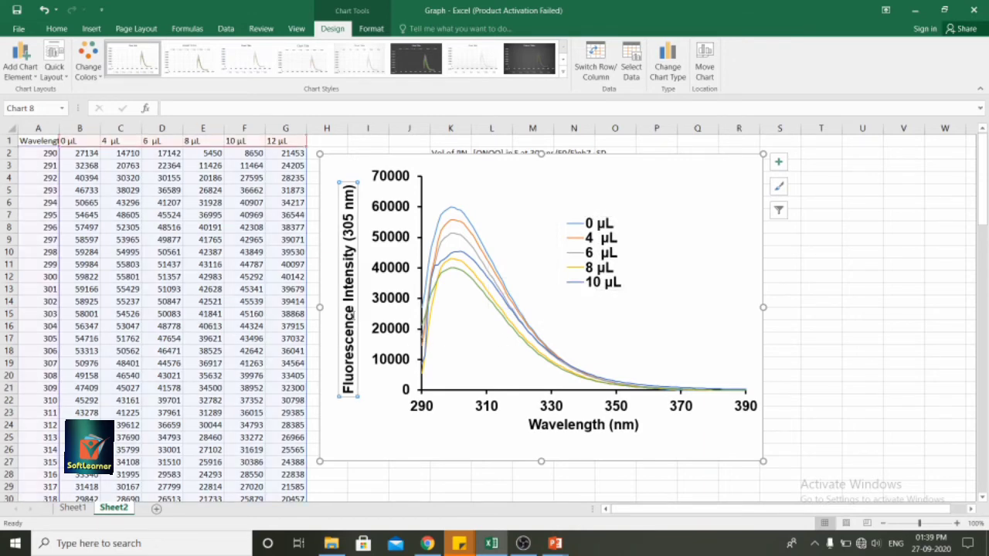
left_click_drag(364, 312, 364, 311)
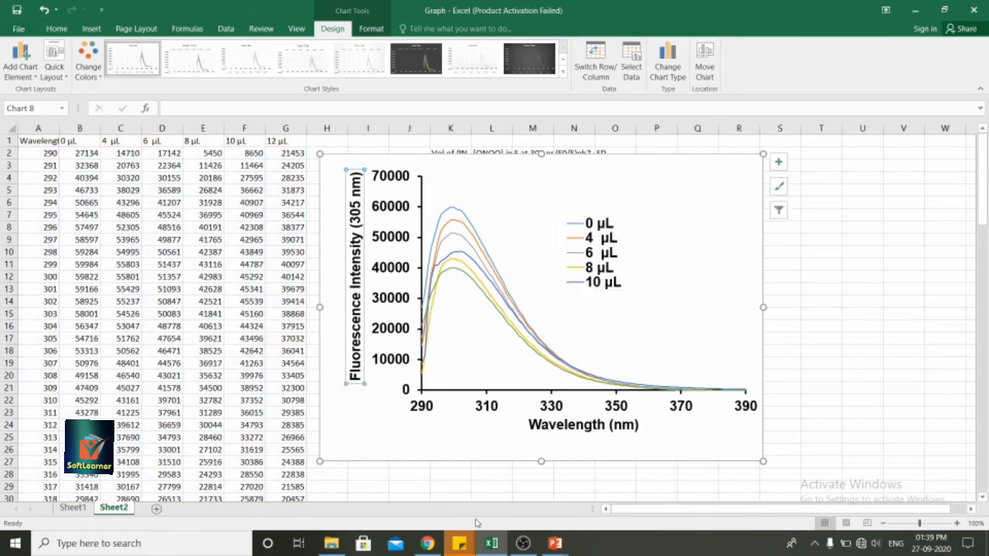
left_click(890, 340)
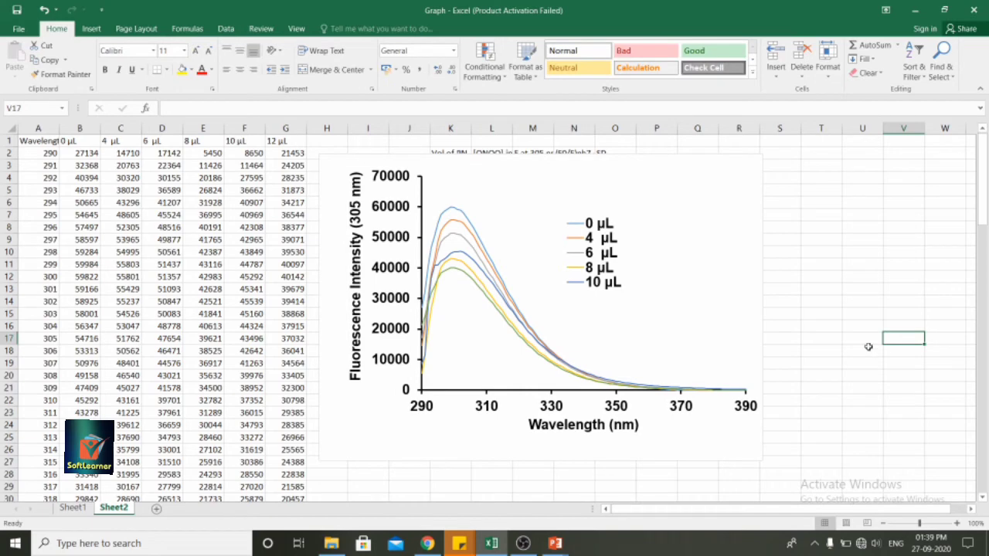
Extend the legend box downward to make room for the 12 µL entry, and deselect the chart
left_click(717, 293)
left_click(852, 269)
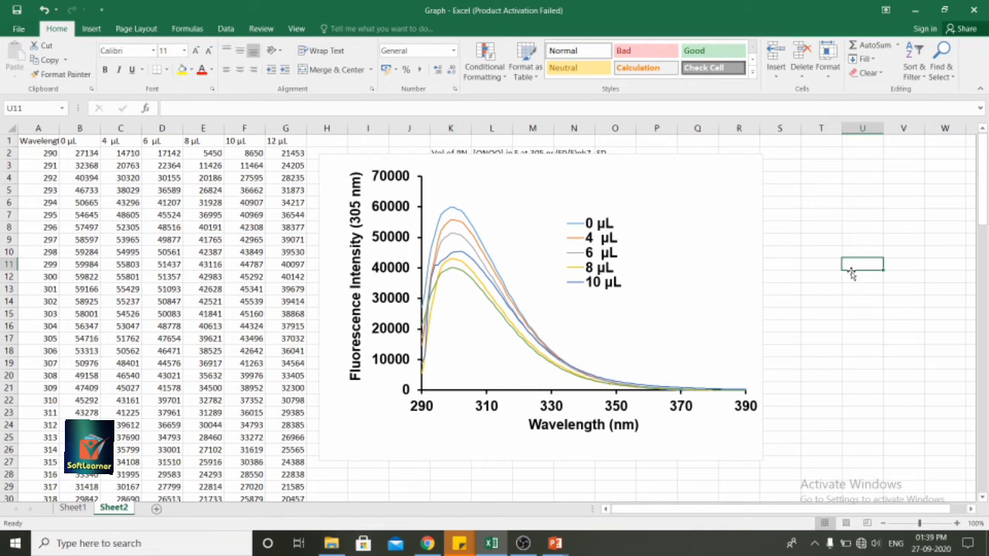
left_click_drag(593, 294, 593, 314)
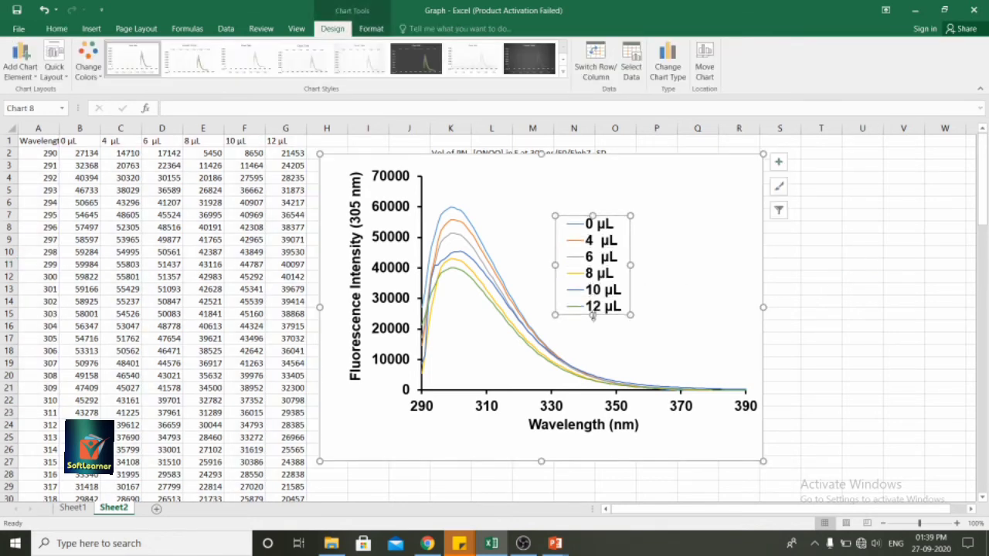
left_click(821, 314)
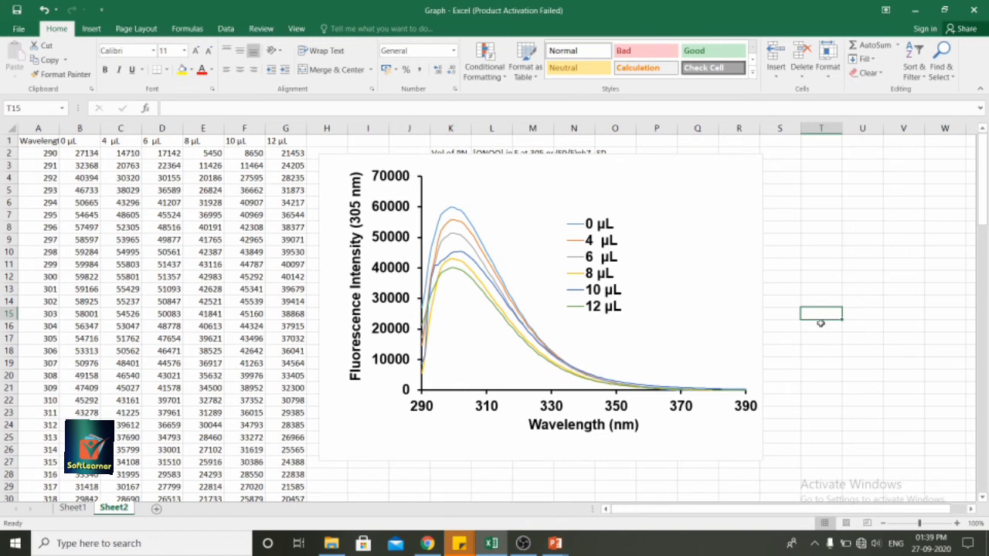
Move the chart slightly up and enlarge it on the worksheet, and copy the whole chart to the clipboard
left_click(698, 247)
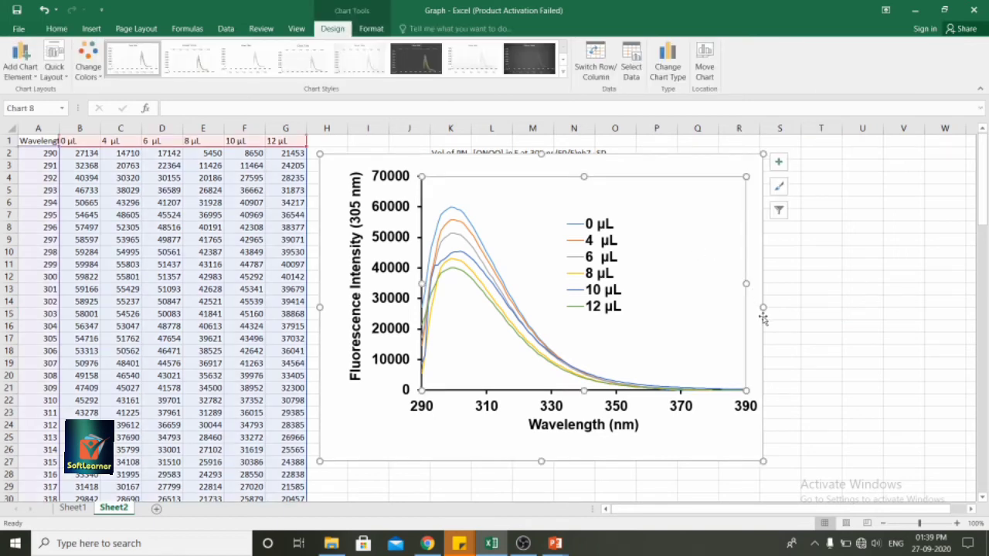
left_click_drag(763, 316, 758, 303)
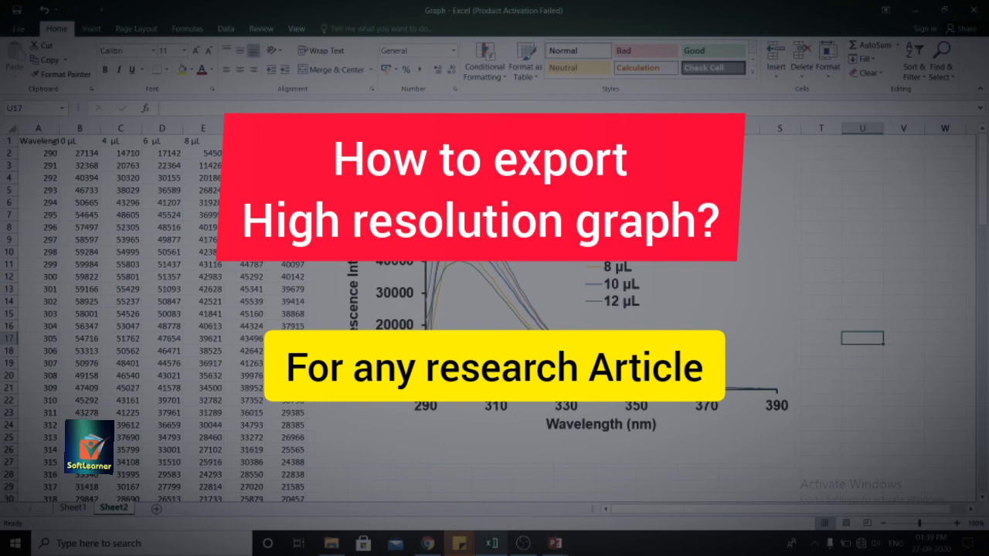
right_click(324, 152)
left_click(349, 169)
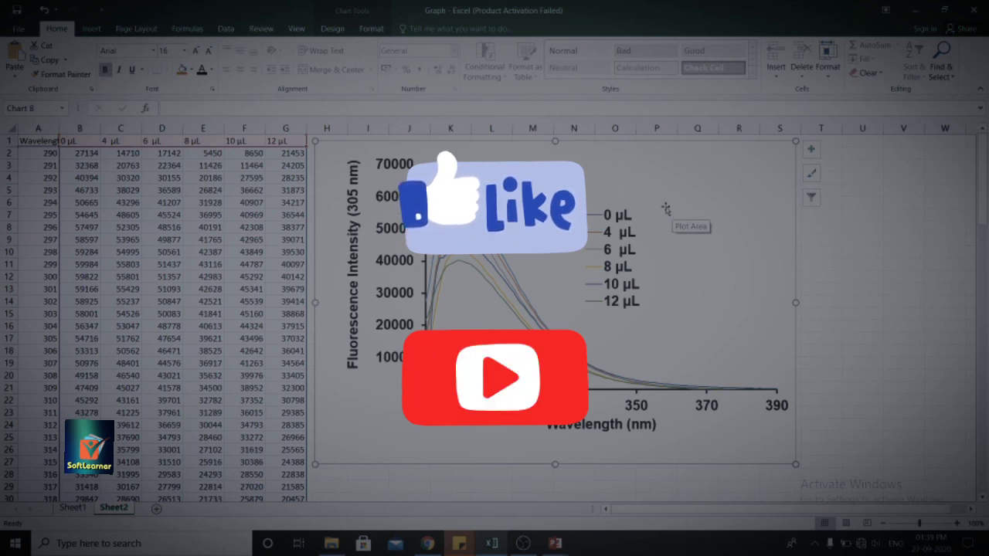
left_click(812, 290)
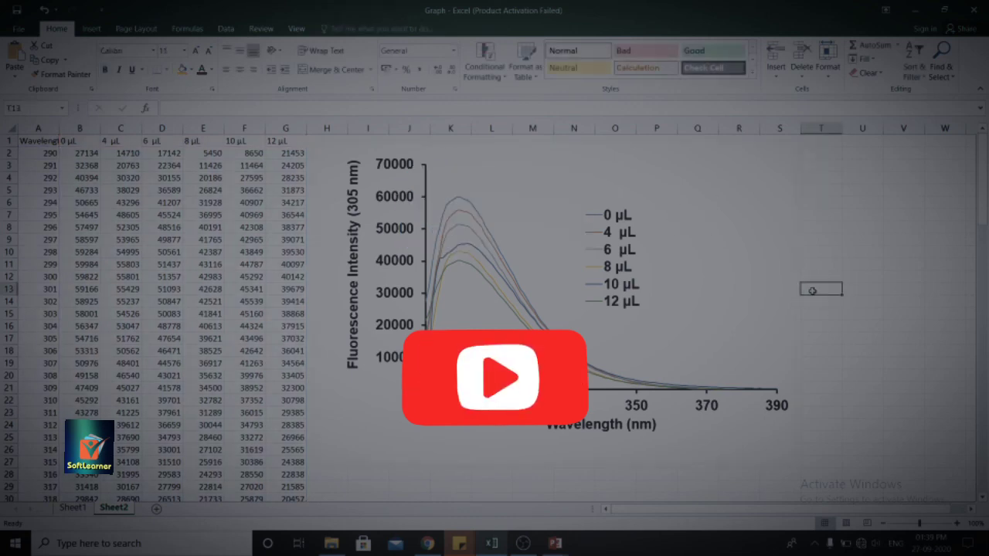